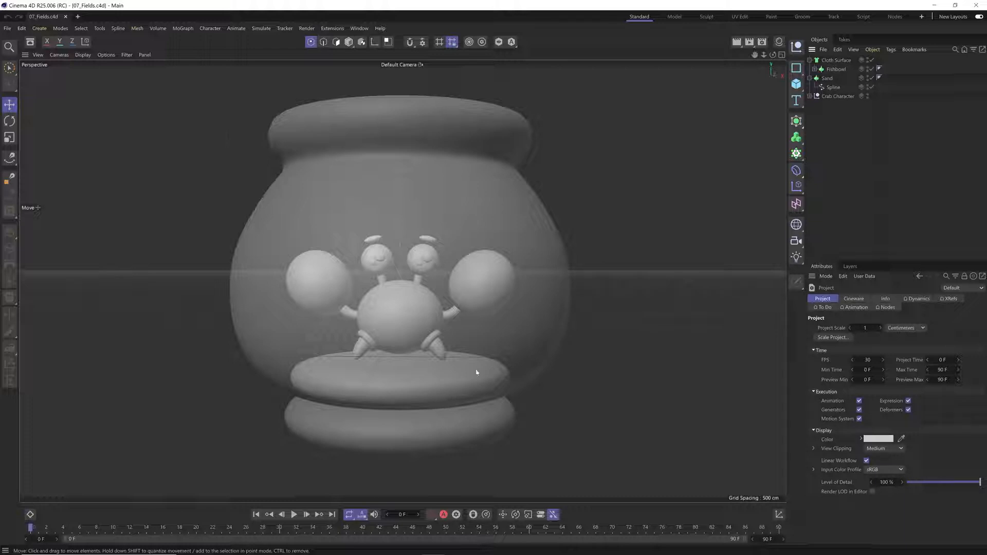
Add a Displacer deformer and assign a Noise shader to its Custom Shader channel
left_click(800, 172)
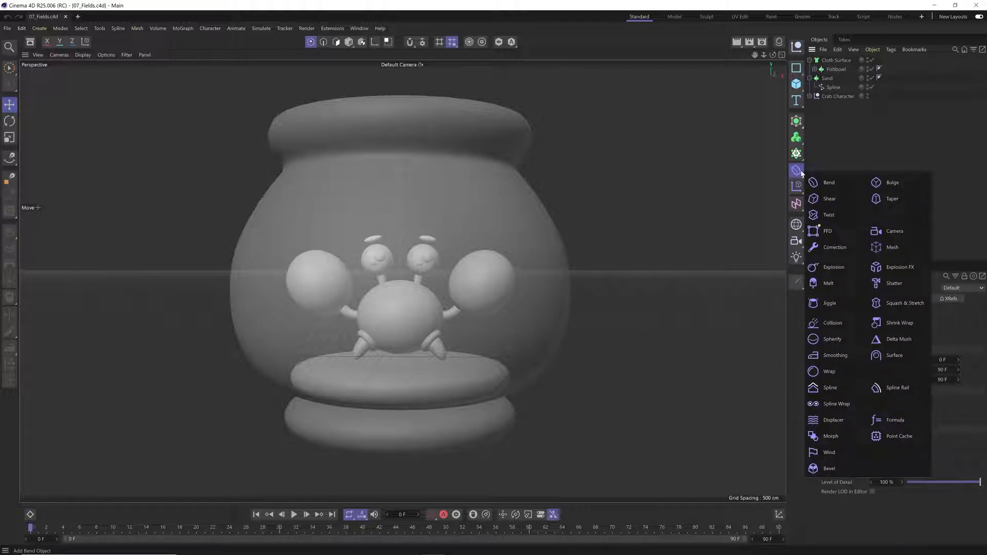
left_click(836, 424)
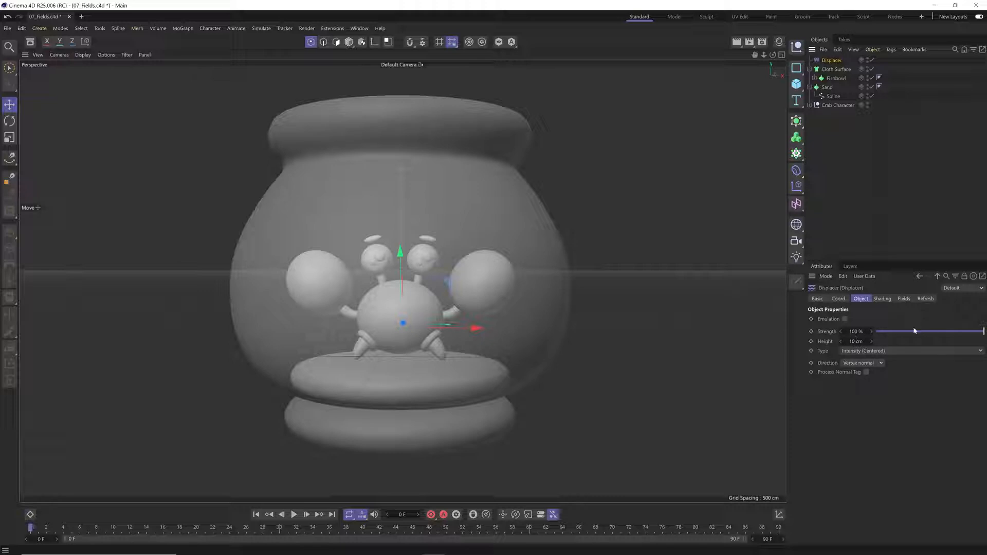
left_click(881, 300)
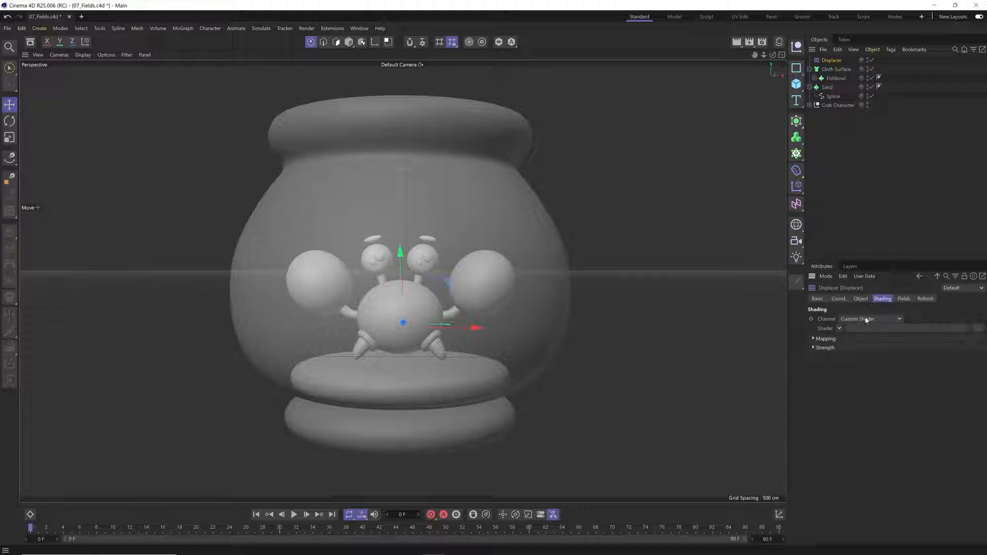
left_click(839, 328)
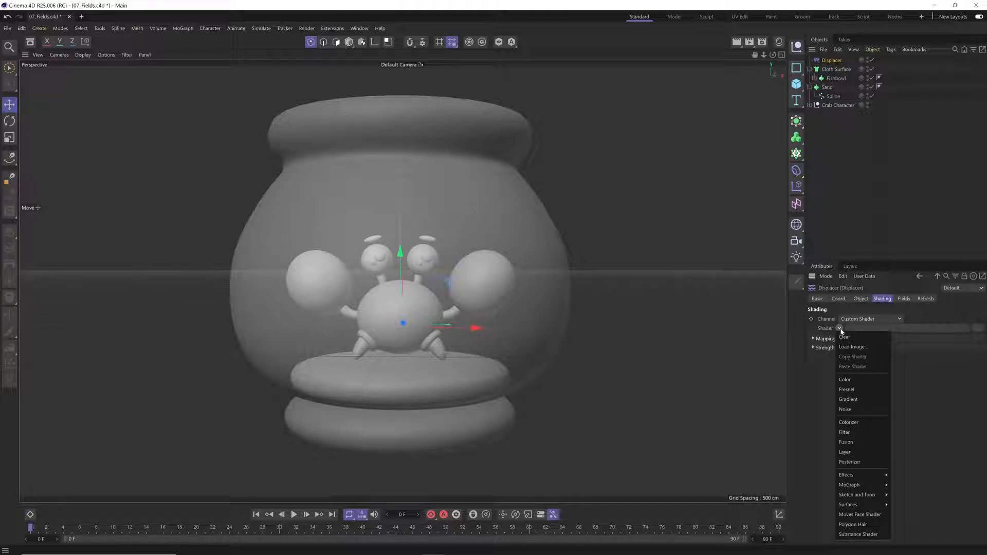
left_click(852, 411)
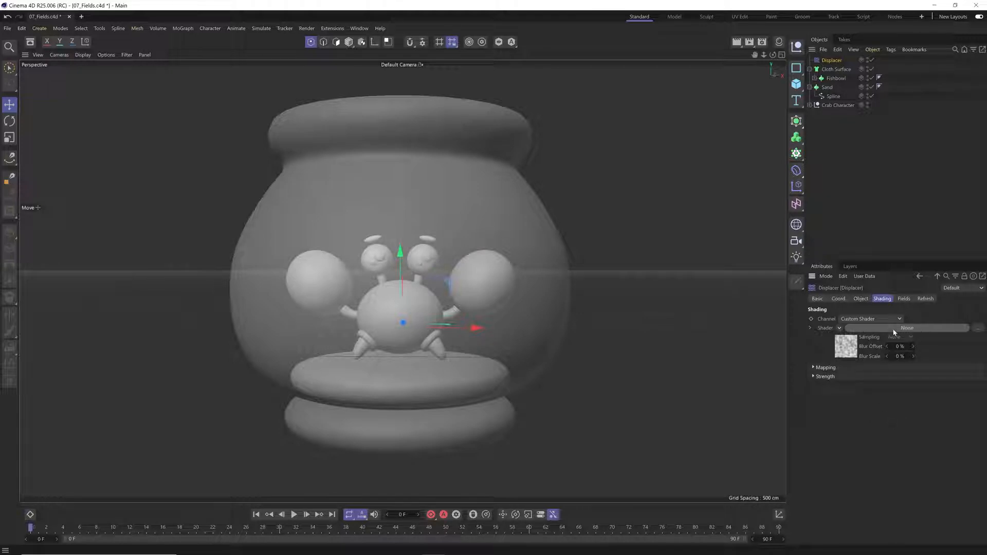
Set the Global Scale of the Displacer's Noise shader to 287 %
left_click(926, 330)
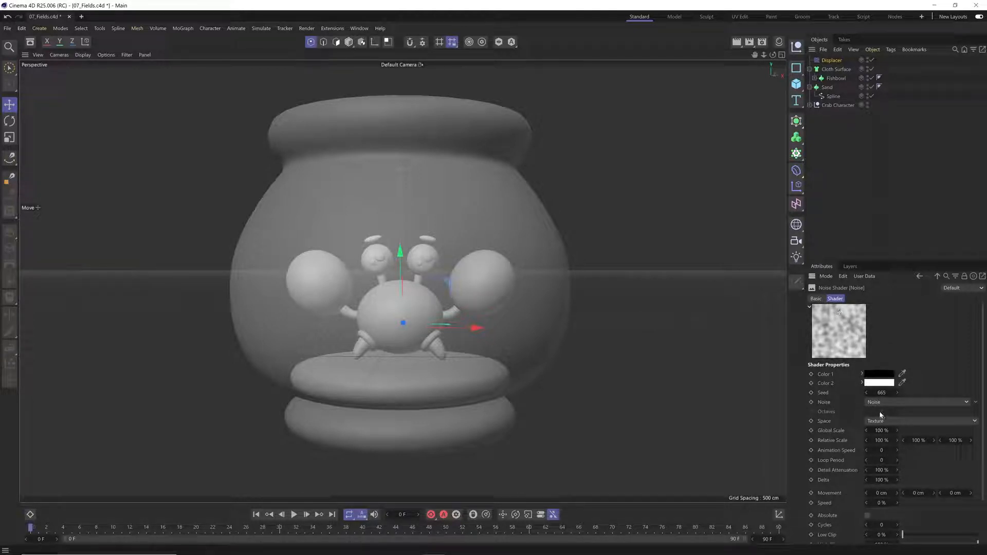
left_click(896, 402)
left_click(855, 402)
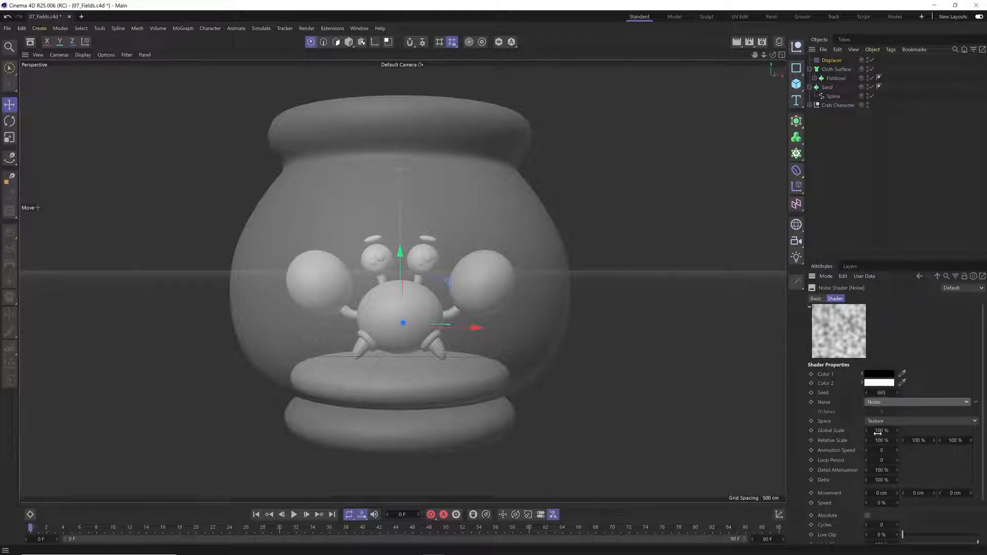
mouse_move(880, 431)
left_mouse_down()
mouse_move(910, 439)
mouse_move(881, 432)
mouse_move(894, 426)
left_mouse_up()
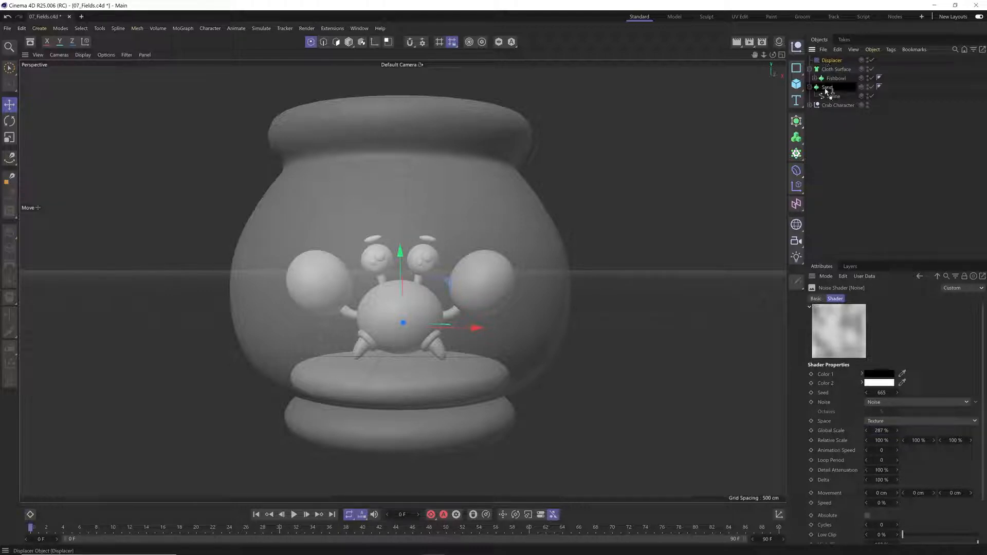
Make the Displacer a child of the Sand's Spline and set its Height to 65 cm
left_click_drag(833, 98, 834, 98)
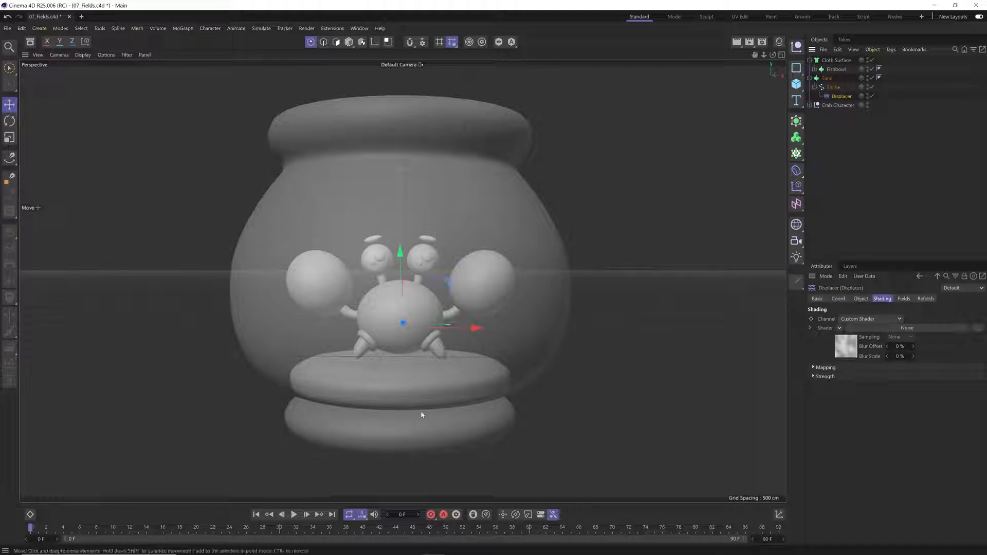
left_click(862, 300)
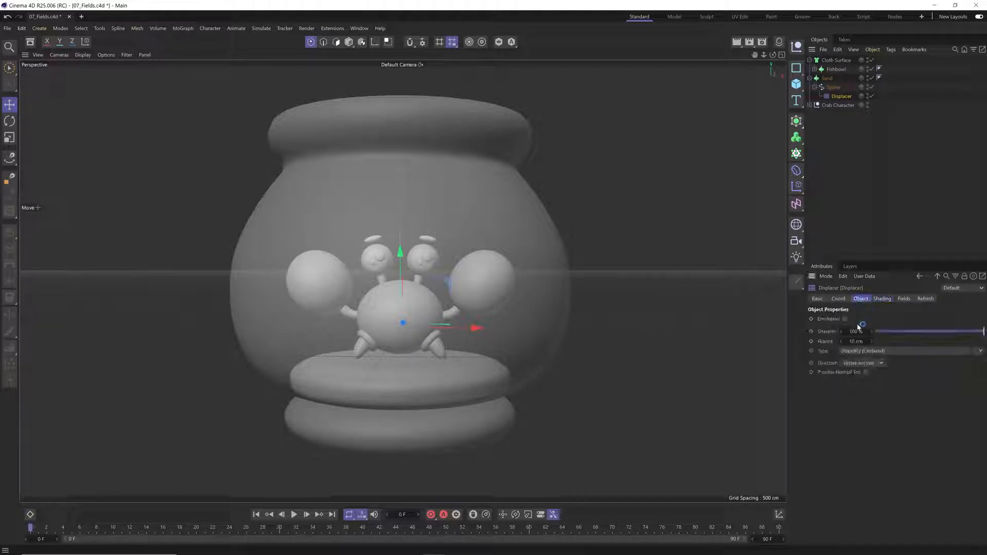
mouse_move(853, 342)
left_mouse_down()
mouse_move(873, 342)
mouse_move(859, 342)
left_mouse_up()
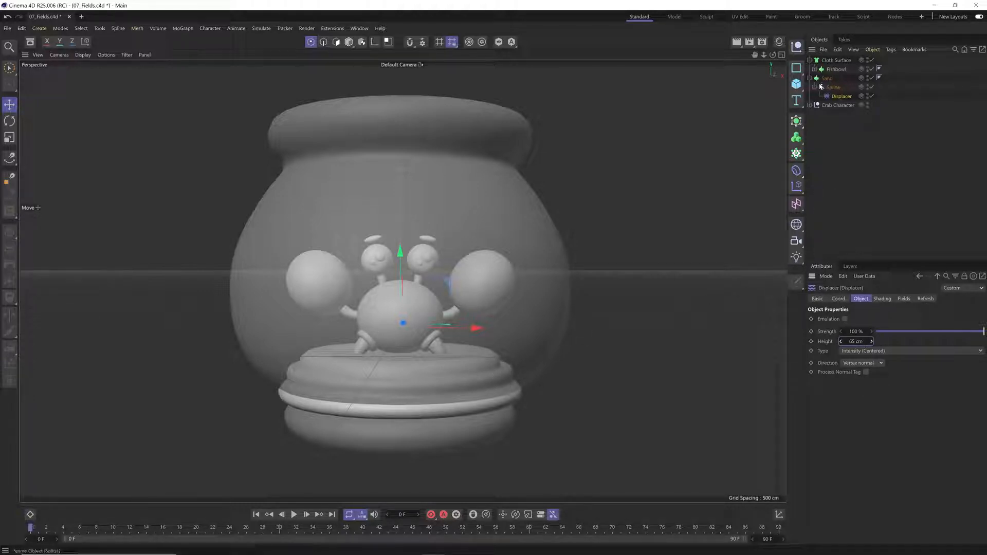
Temporarily disable the Sand lathe to examine how the Displacer deforms its spline, and re-enable the lathe
left_click(843, 97)
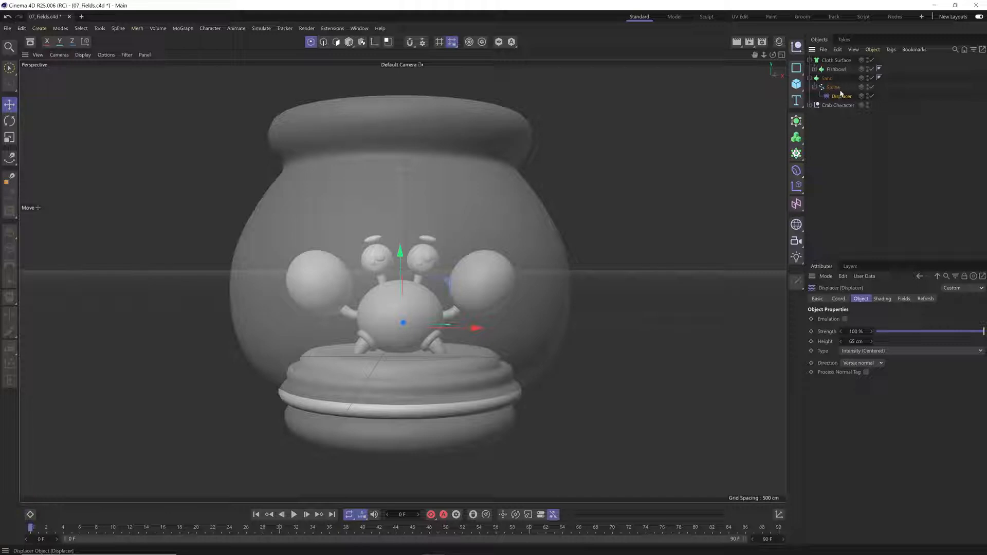
left_click(834, 88)
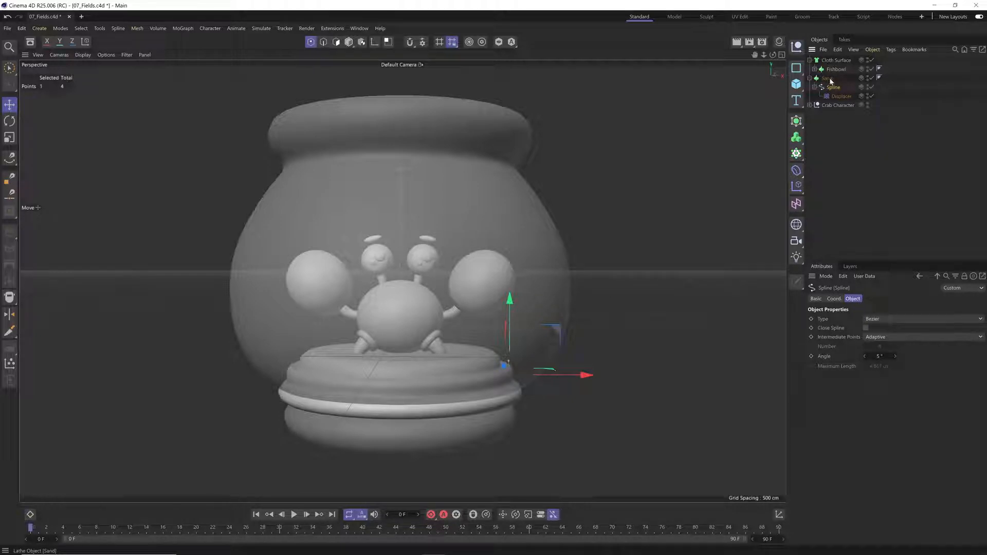
left_click(872, 78)
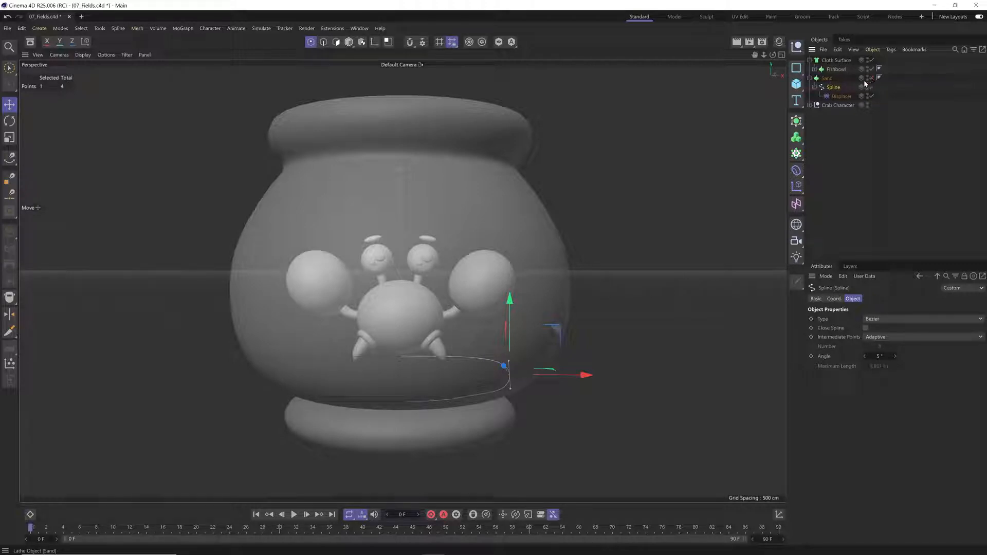
left_click(890, 109)
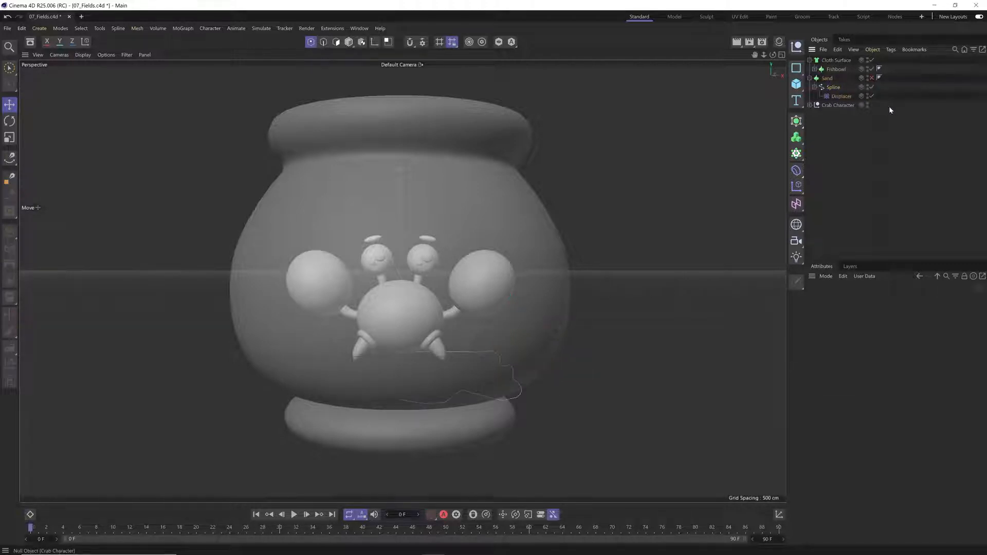
left_click(842, 96)
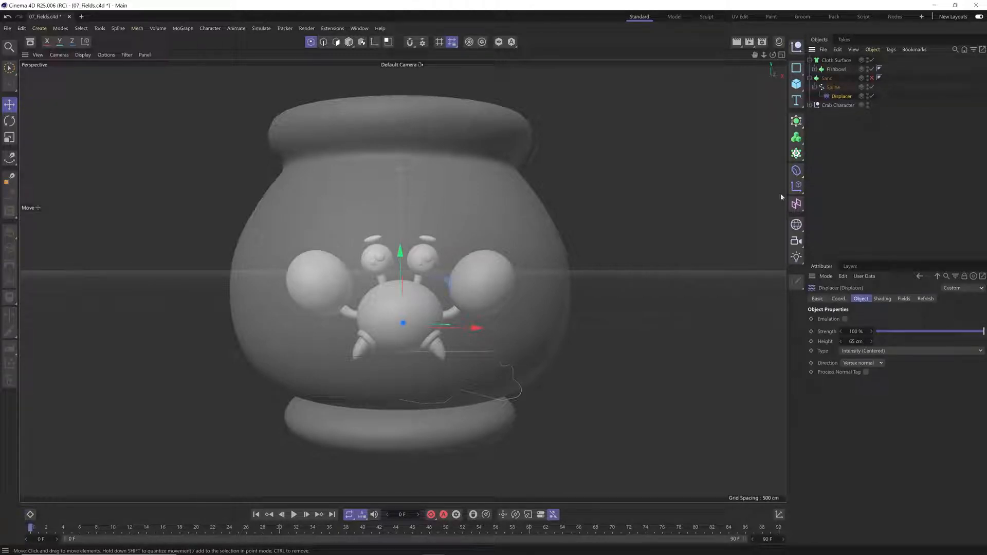
left_click(872, 77)
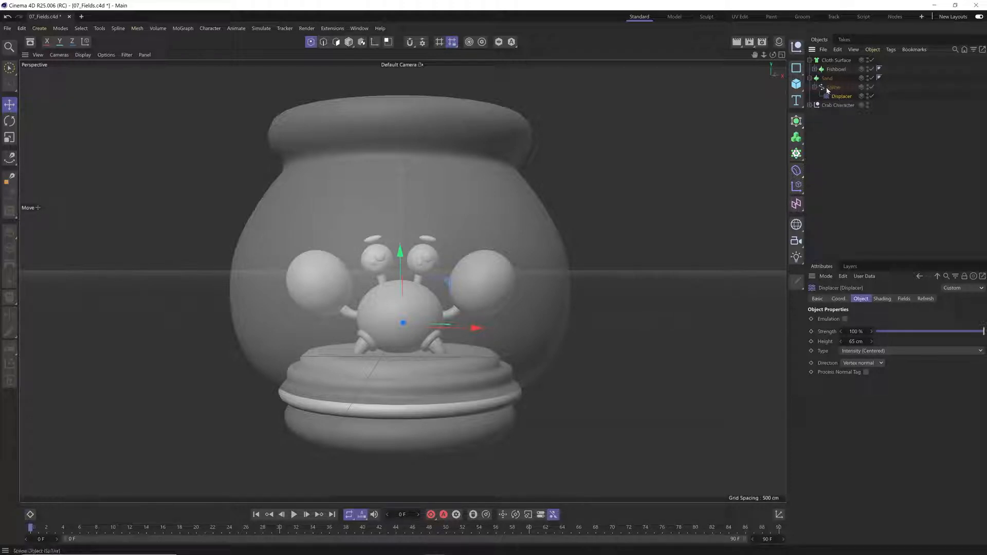
Make the Displacer a direct child of Sand, above the Spline, and set its Height to 14 cm
left_click_drag(833, 97, 831, 79)
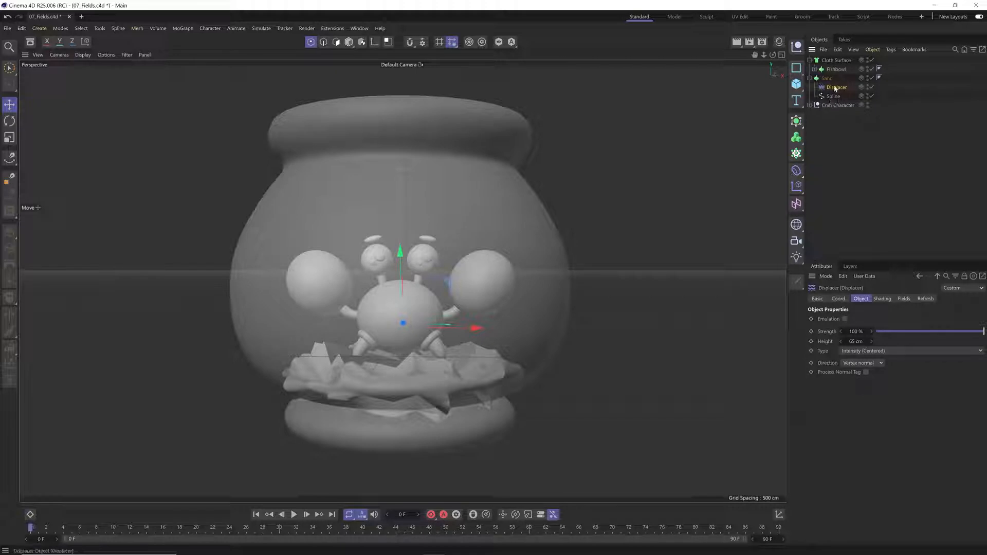
left_click_drag(860, 342, 837, 343)
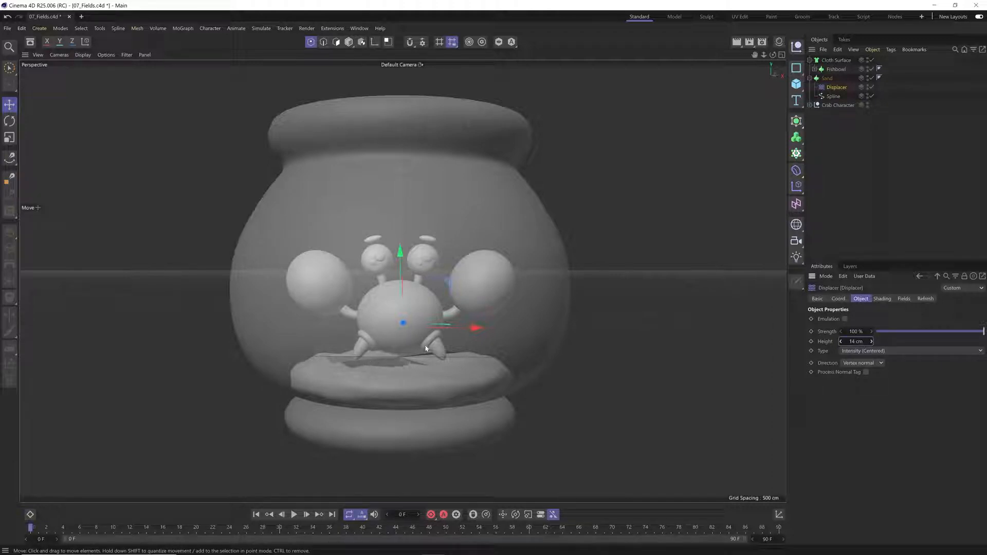
Disable the Fishbowl generator and display the model with Gouraud Shading (Lines) to expose the sand's mesh
left_click(871, 69)
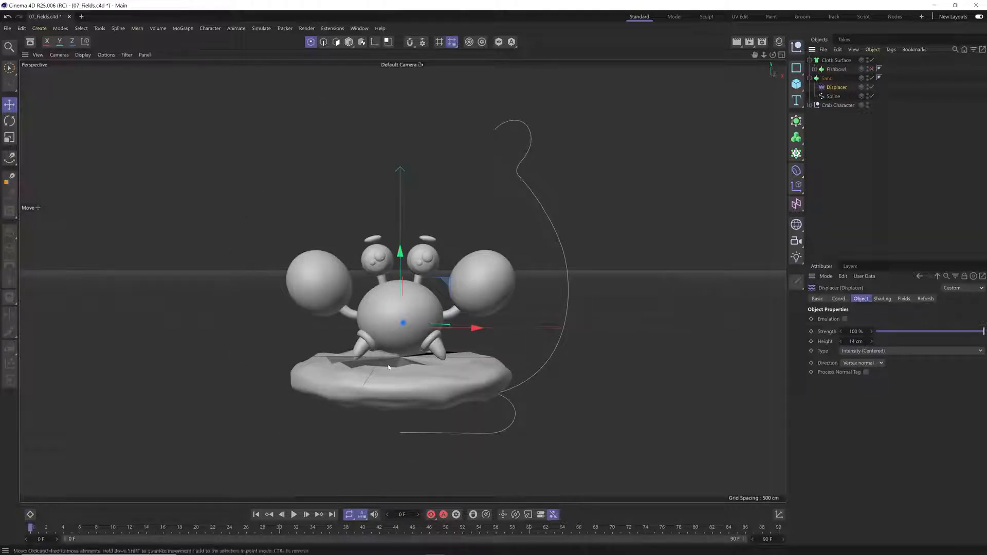
scroll(414, 361, "up", 1)
scroll(414, 361, "up", 8)
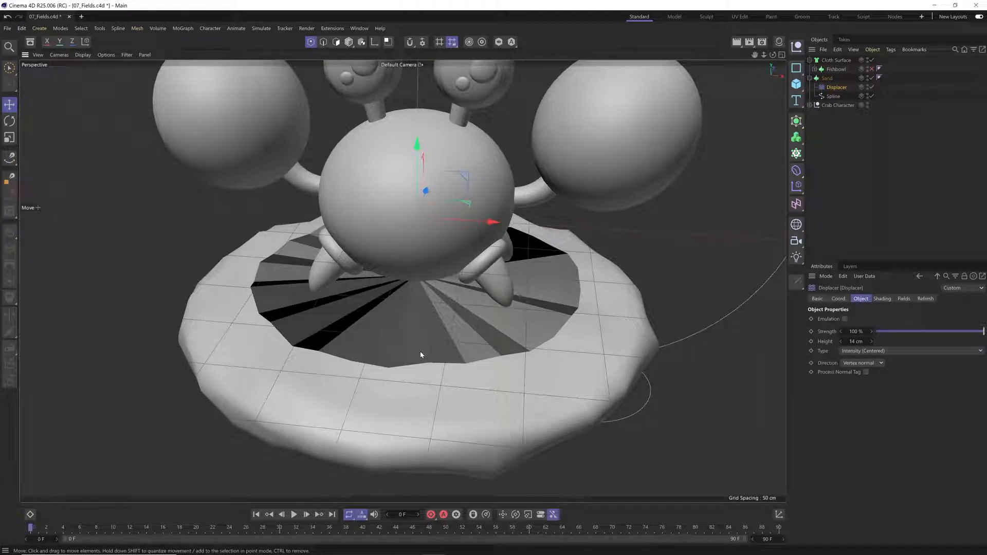
key("n")
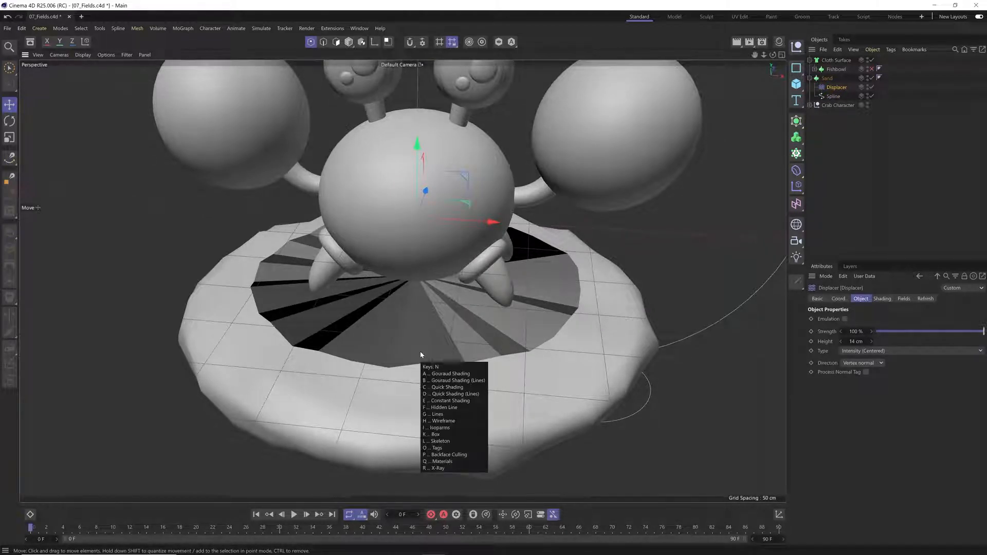
key("b")
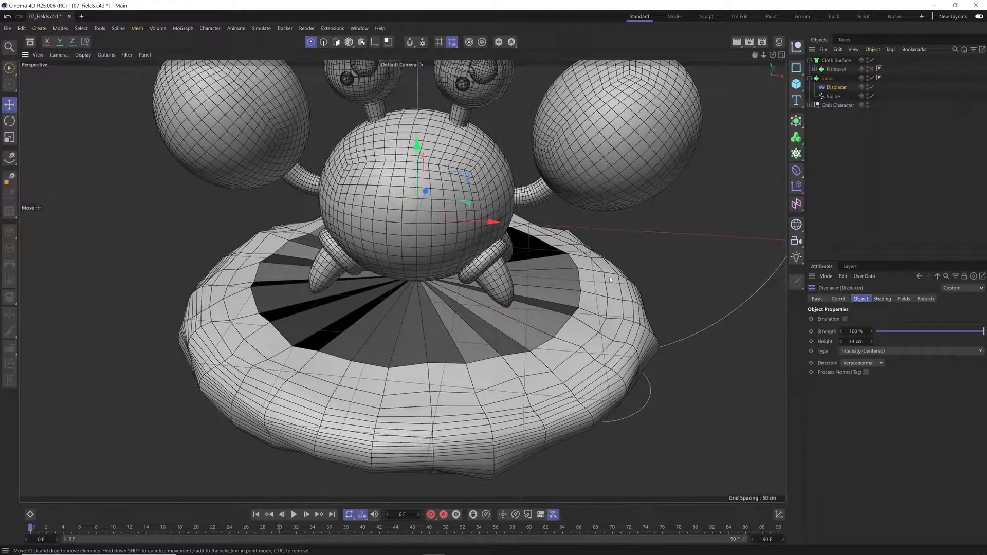
left_click_drag(512, 341, 485, 350, "alt")
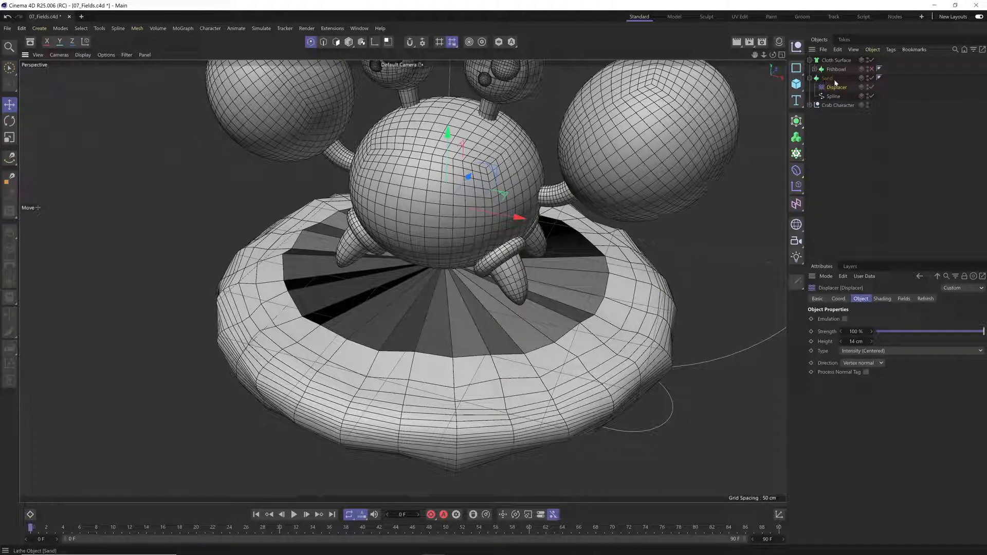
Select the Sand's Spline, temporarily disable the lathe to examine the profile's points, and re-enable it
left_click(833, 96)
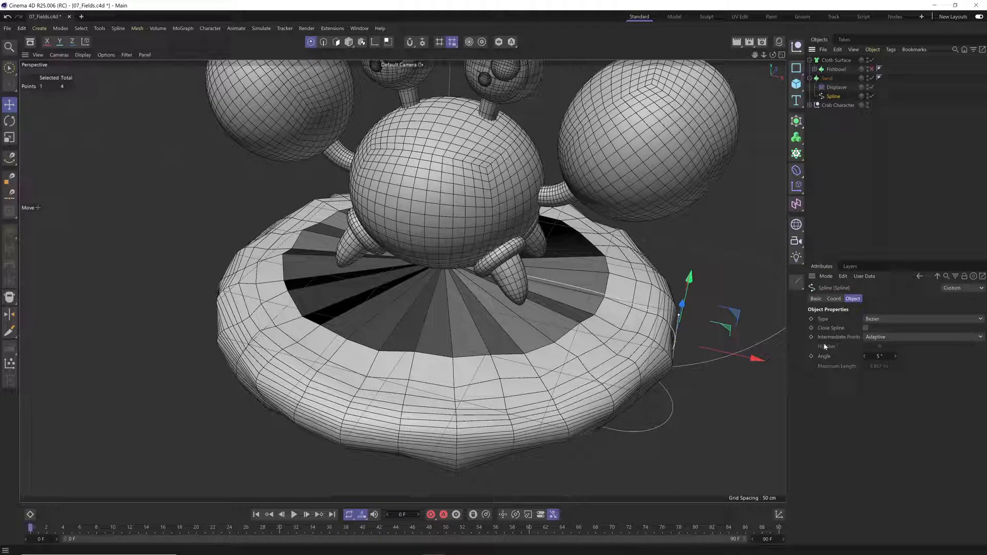
left_click(872, 77)
middle_click_drag(549, 309, 496, 296, "alt")
left_click_drag(493, 312, 583, 280, "alt")
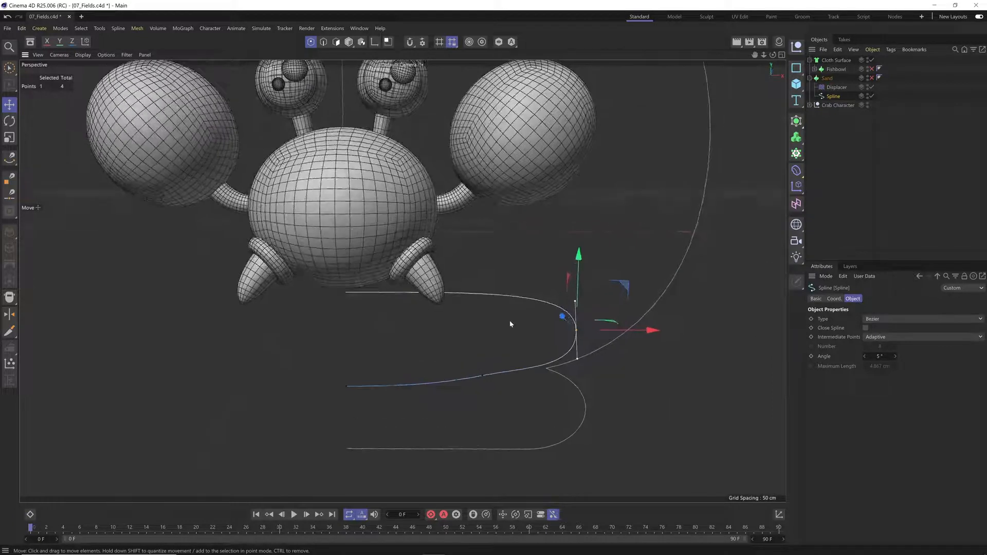
middle_click_drag(481, 315, 458, 307, "alt")
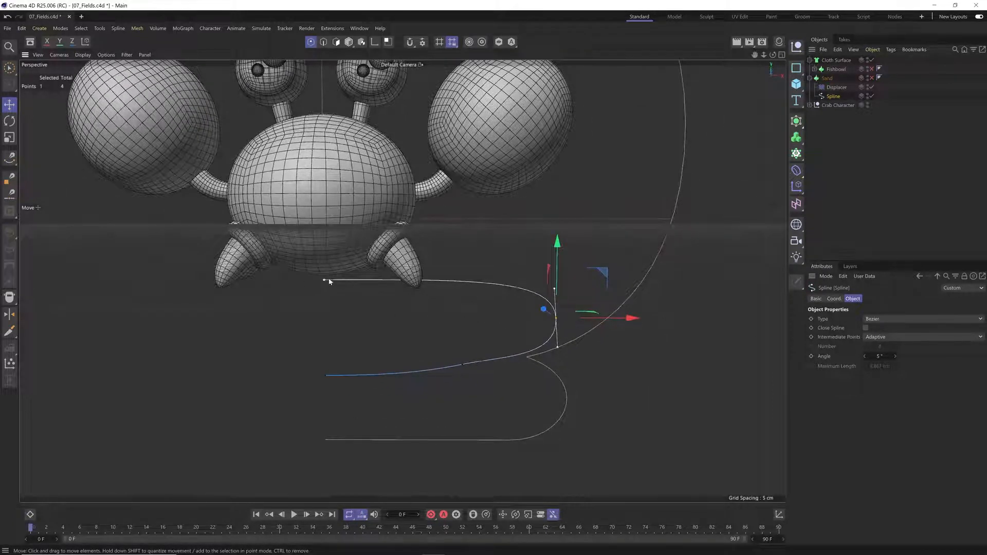
left_click(569, 313)
left_click(556, 320)
left_click(871, 78)
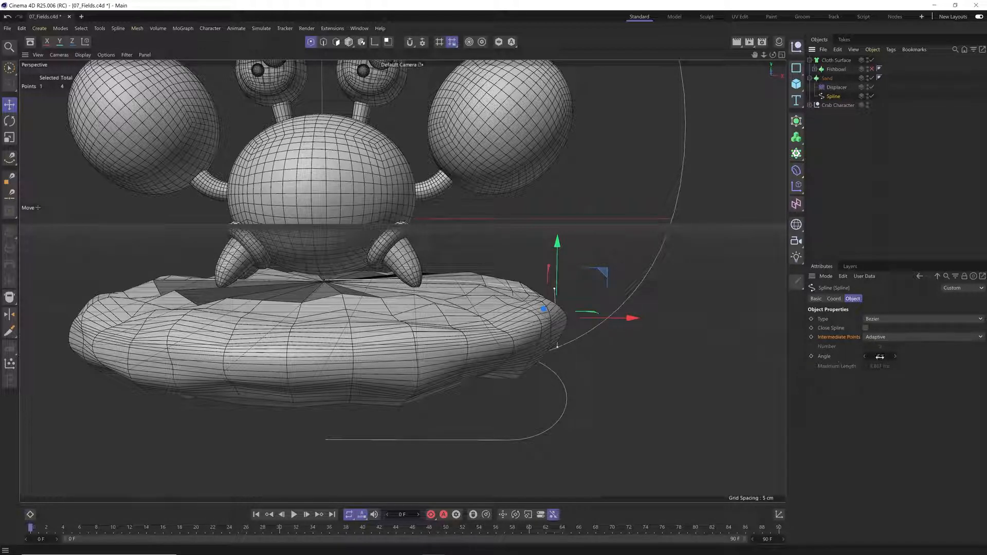
Set the Angle of the Sand spline's adaptive intermediate points to 1° to densify the profile subdivisions
key("ctrl+z")
right_click_drag(552, 325, 661, 307, "alt")
left_click_drag(563, 327, 564, 336, "alt")
right_click_drag(565, 335, 549, 330, "alt")
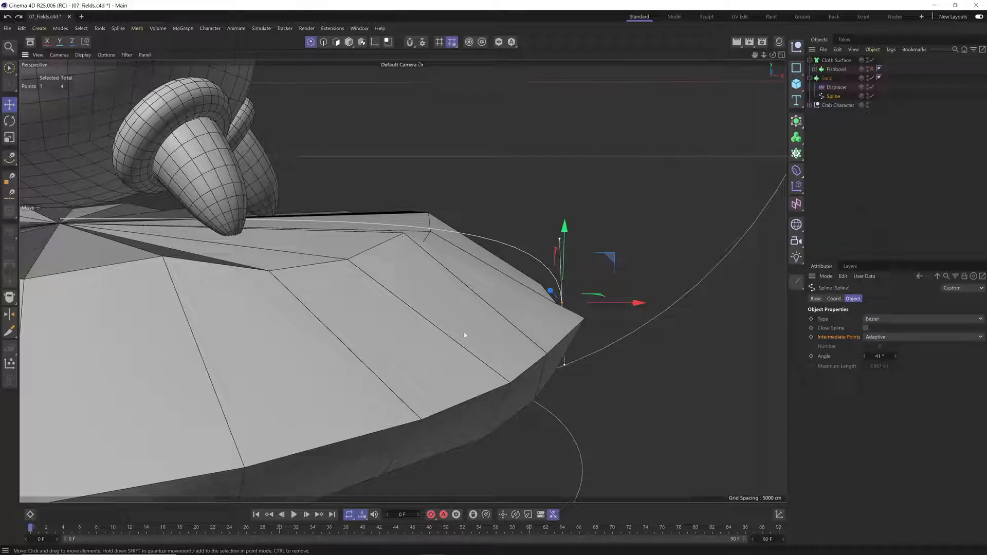
left_click_drag(896, 357, 843, 362)
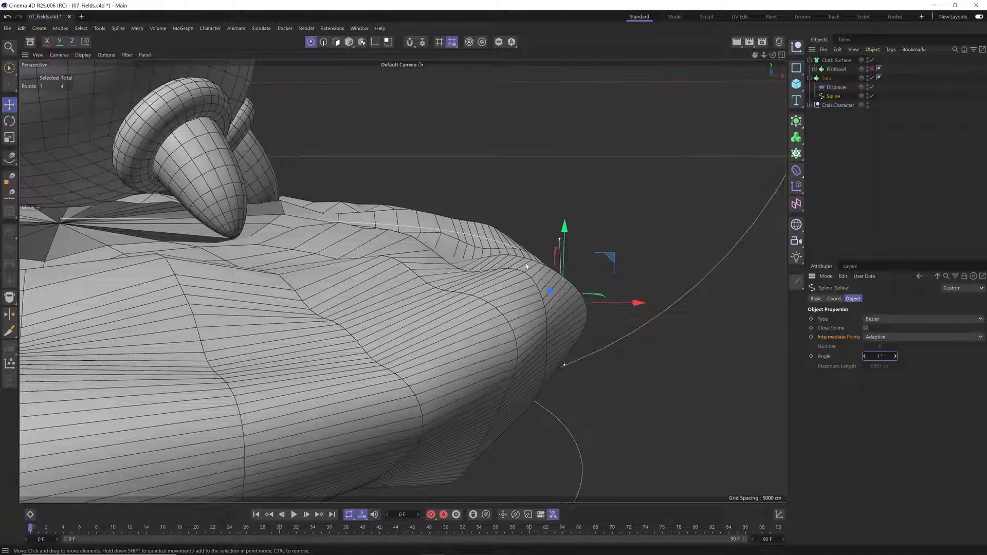
Disable the Displacer to expose the undeformed sand mesh and raise the spline's adaptive Angle to compare how the subdivisions are distributed
middle_click_drag(185, 233, 290, 240, "alt")
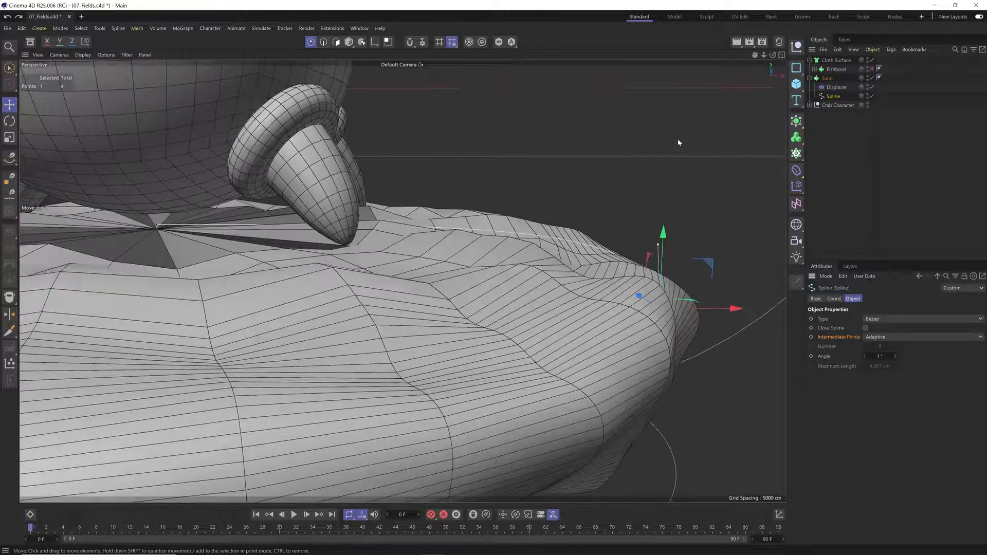
left_click(872, 87)
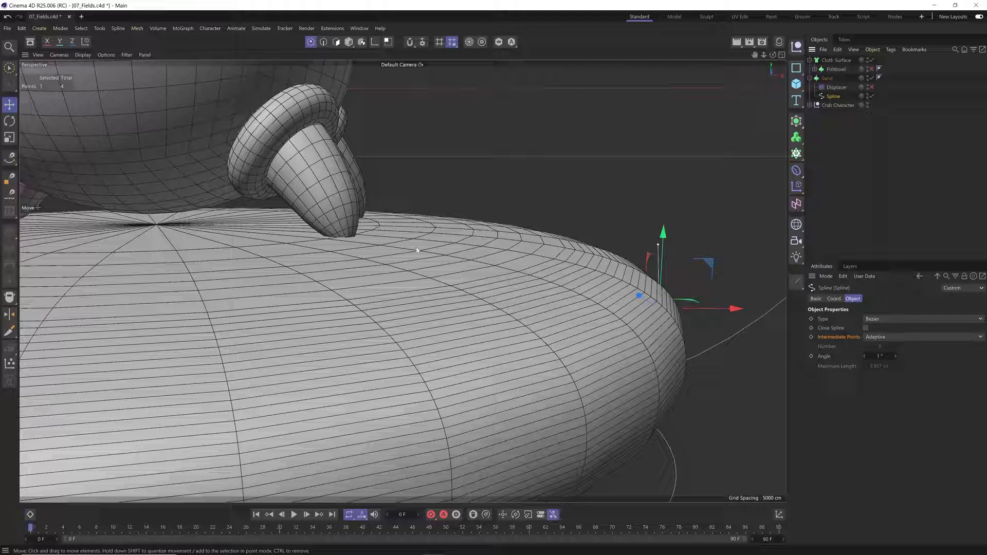
left_click_drag(367, 267, 237, 230, "alt")
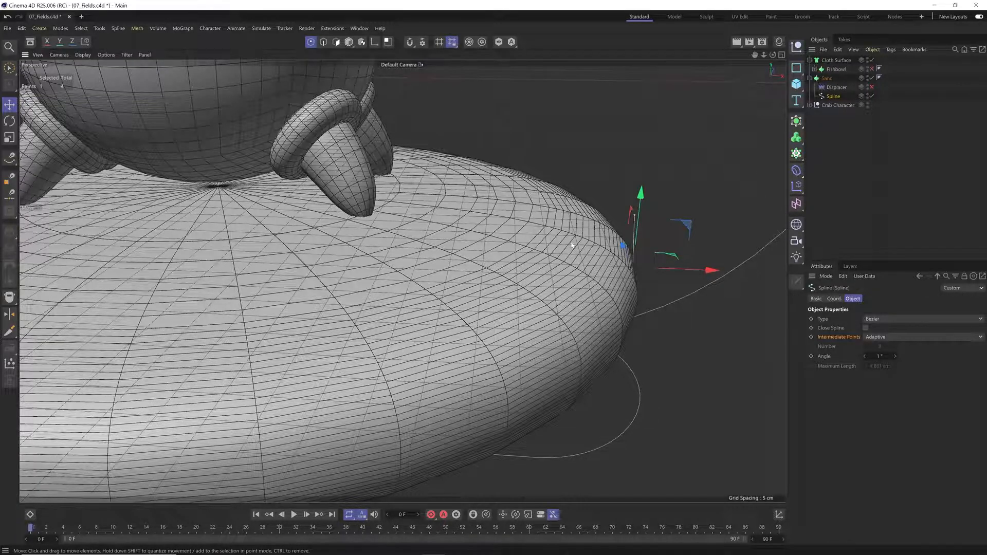
left_click_drag(607, 287, 620, 348, "alt")
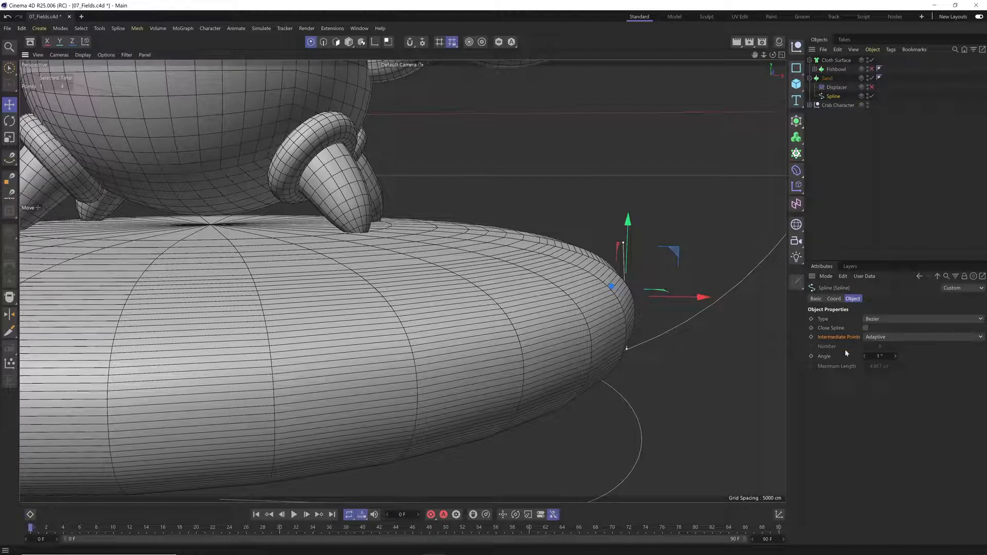
left_click_drag(880, 356, 879, 356)
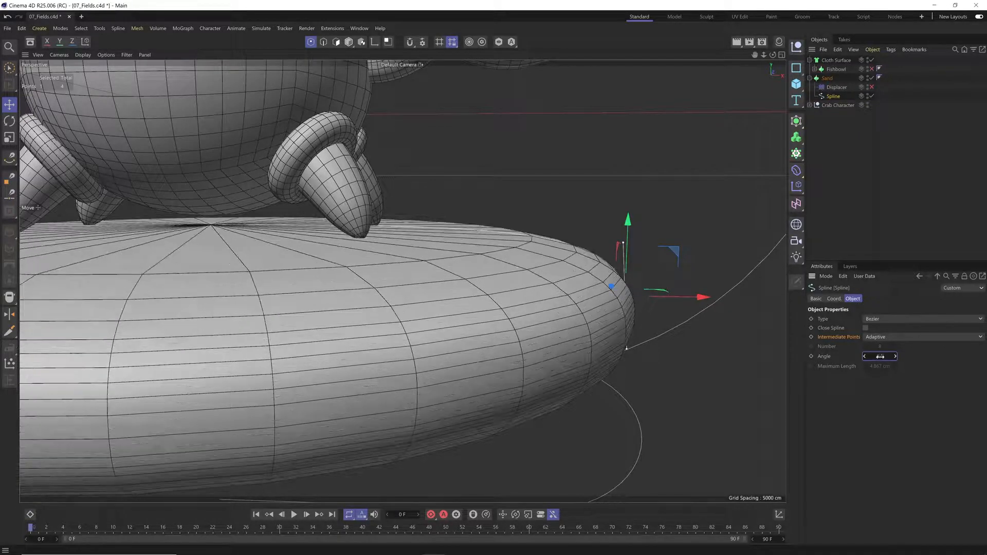
Switch the Sand spline's intermediate points to Uniform, raise their Number to 313, and examine the resulting mesh density
left_click(887, 338)
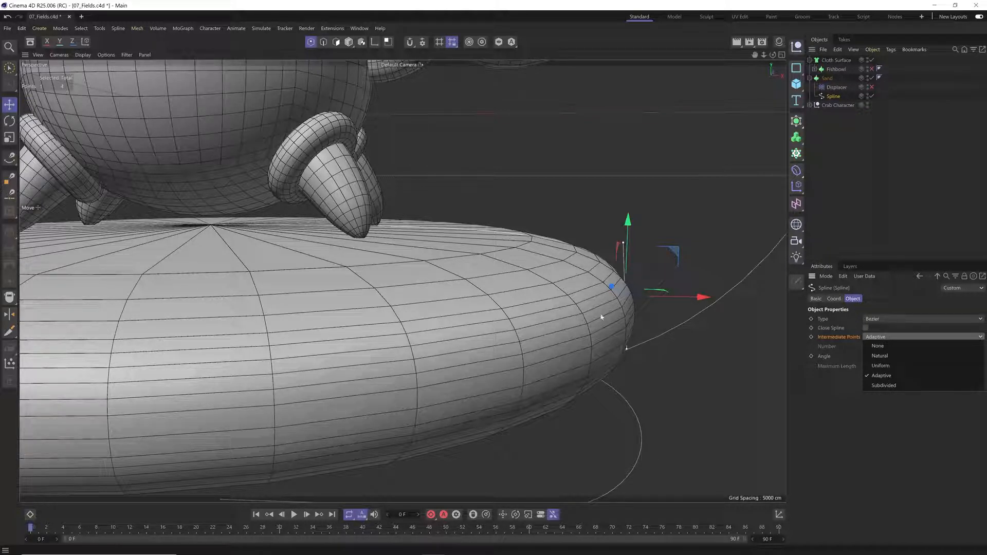
left_click(892, 366)
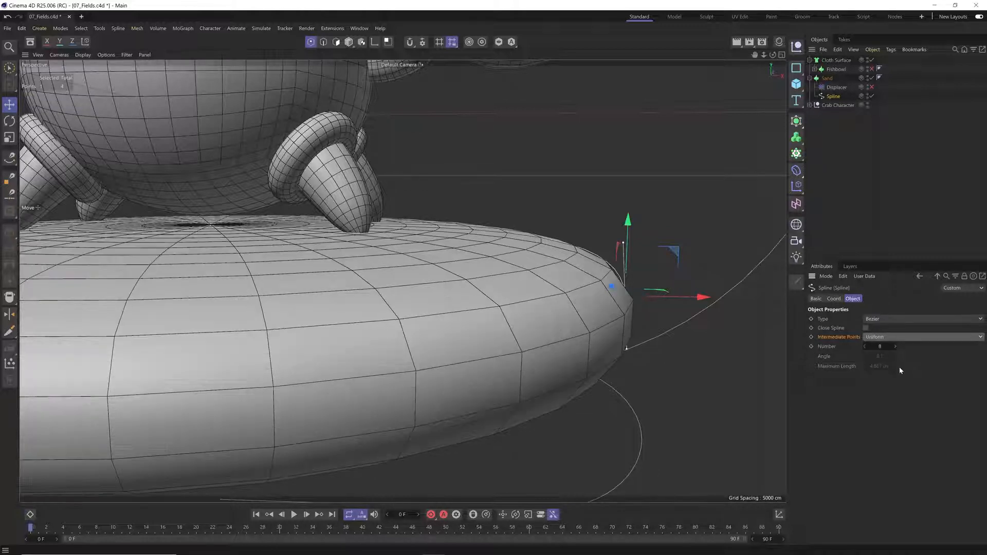
left_click_drag(871, 348, 875, 348)
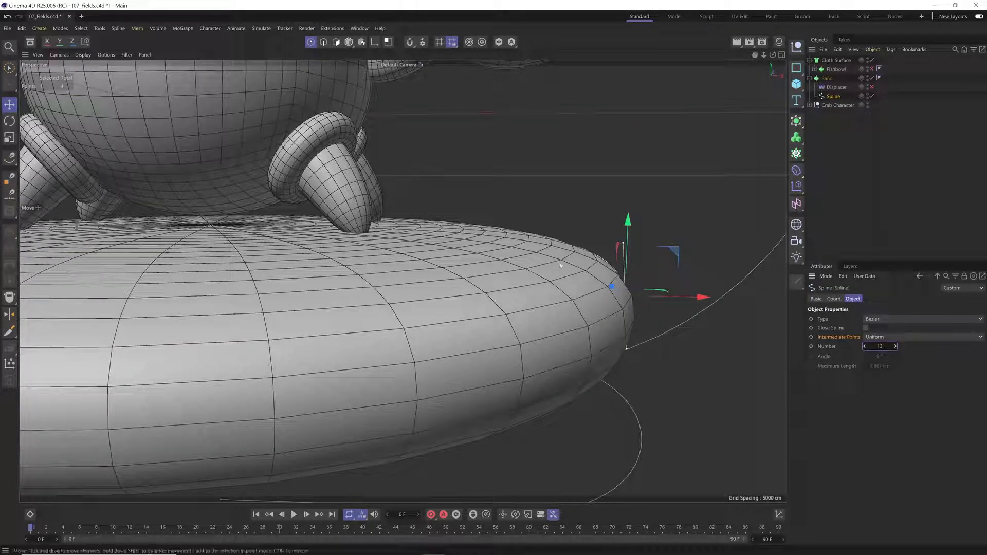
type("3")
left_click_drag(260, 249, 260, 285)
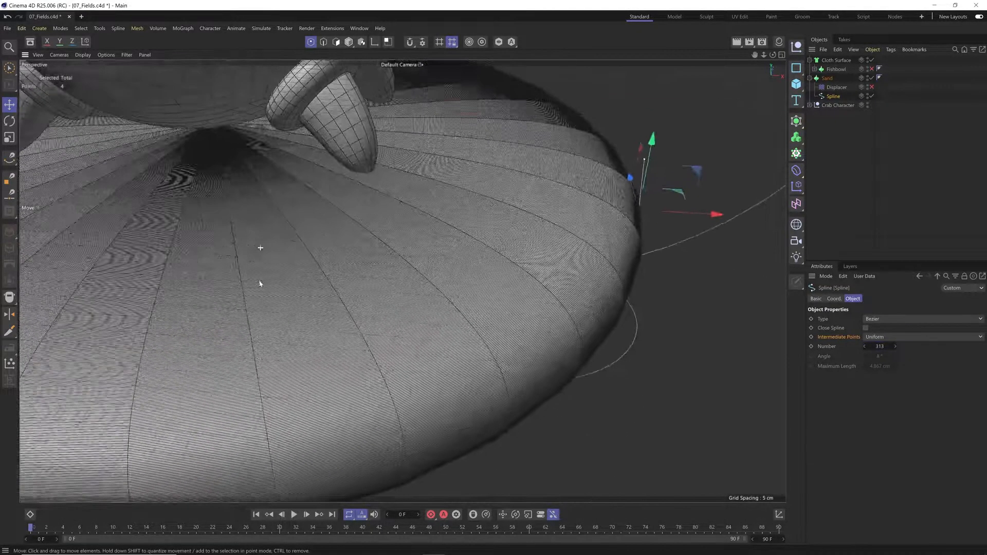
left_click_drag(331, 265, 282, 243)
right_click_drag(310, 275, 434, 263, "alt")
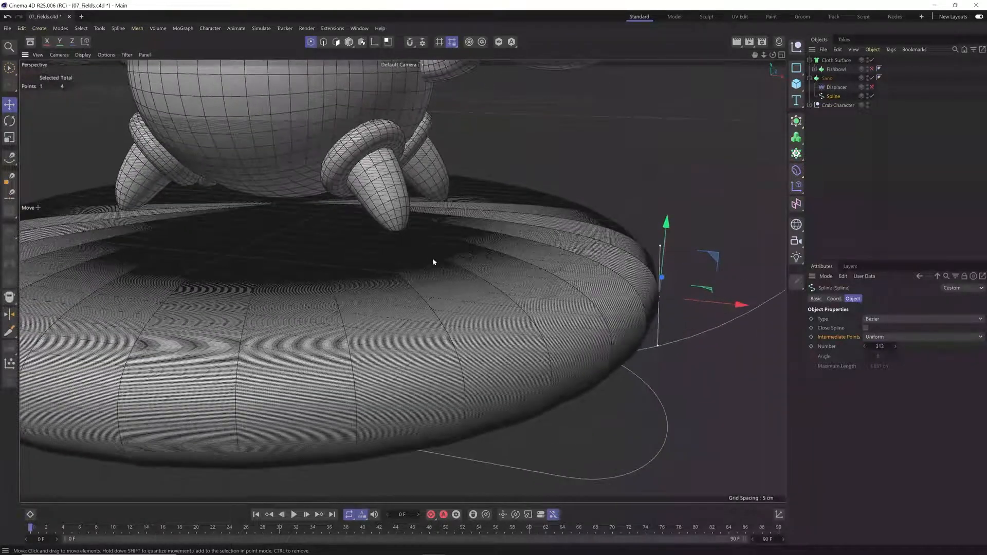
Lower the uniform intermediate point Number to 30 and deselect the spline to inspect the evenly spaced mesh
left_click(878, 346)
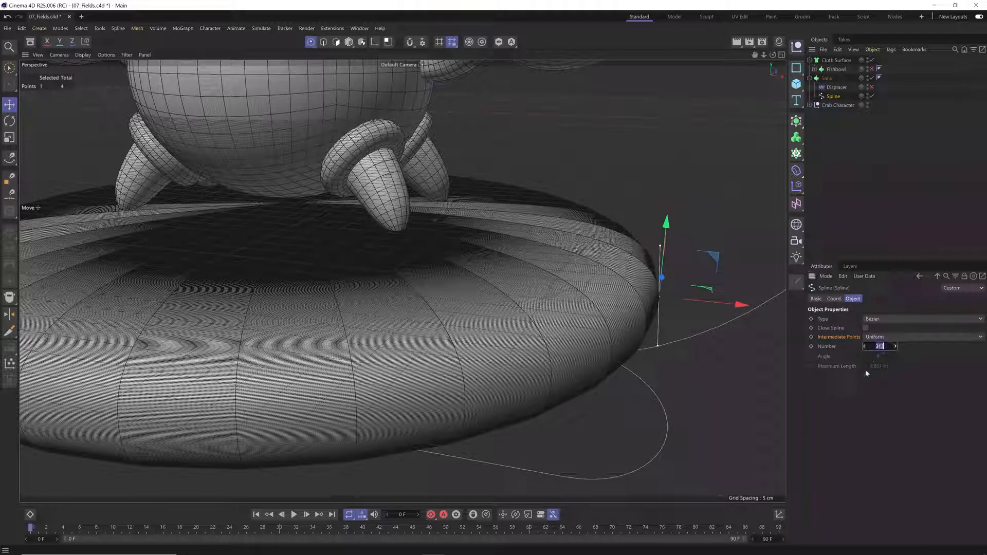
type("30")
key("Return")
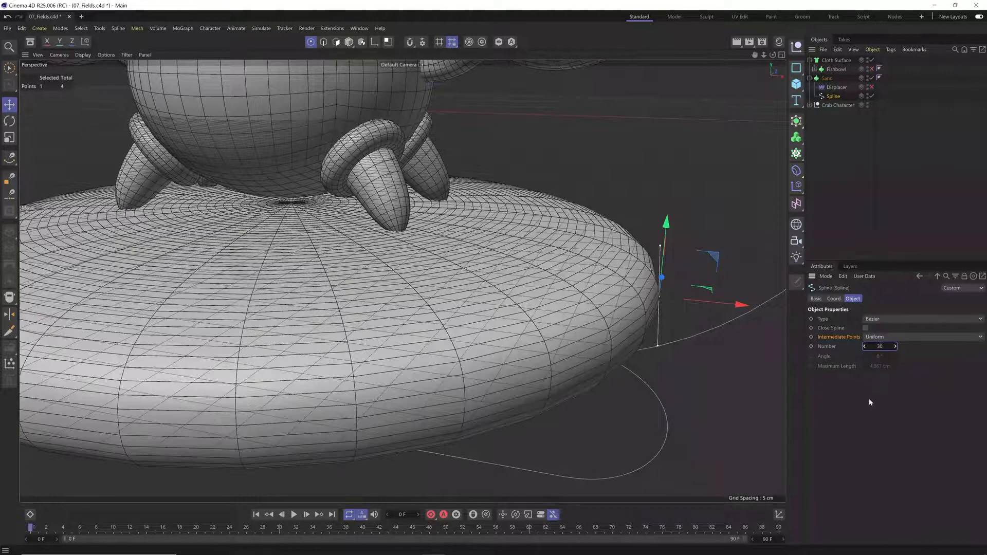
left_click(946, 256)
left_click_drag(455, 241, 446, 247, "alt")
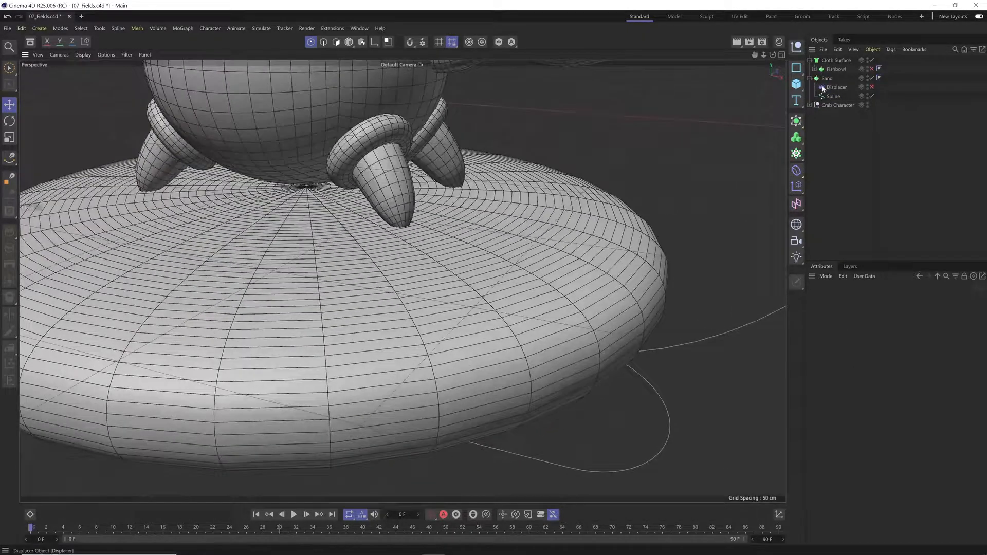
Reselect the Sand's Spline and set its uniform intermediate point Number to 18
left_click(833, 97)
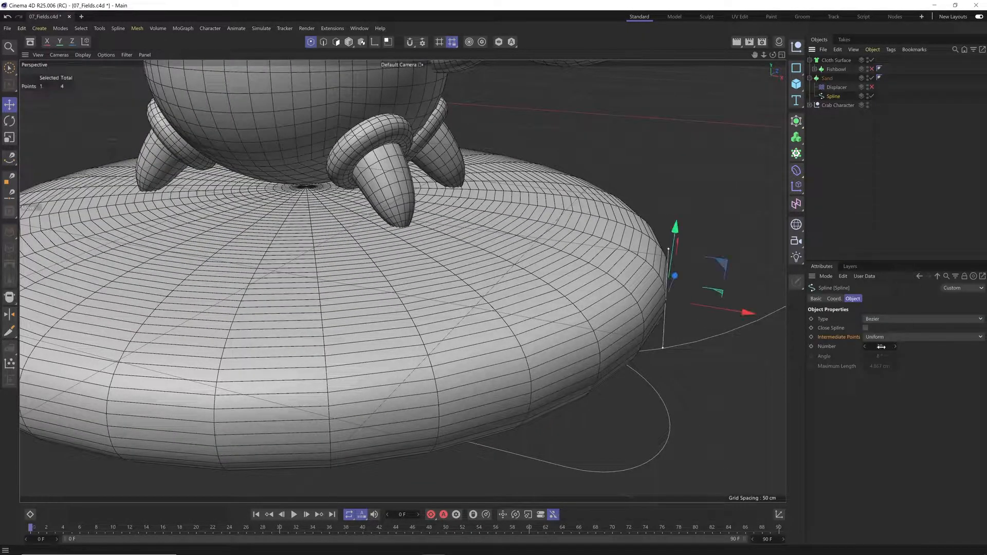
left_click_drag(880, 347, 874, 348)
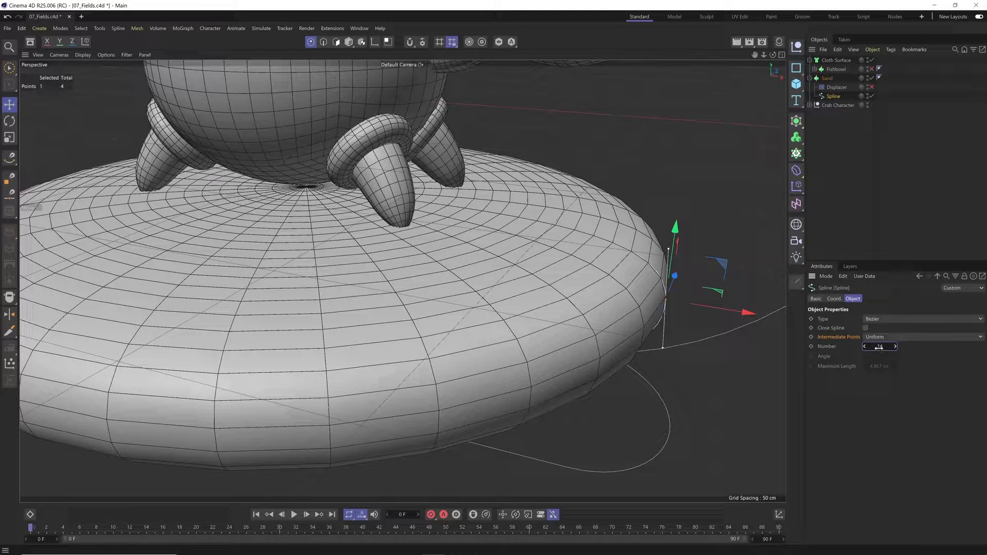
left_click(880, 347)
type("18")
key("Return")
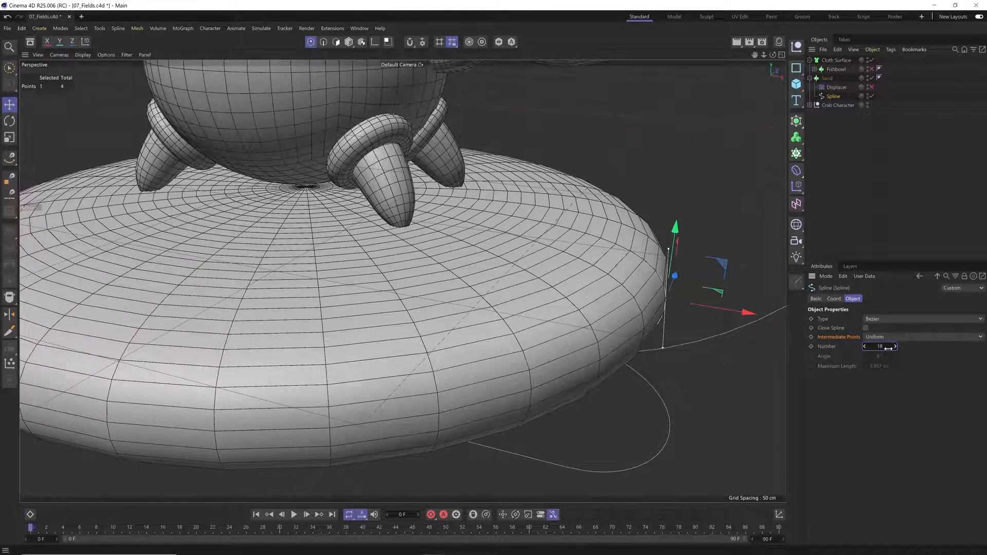
Re-enable the Displacer, frame the crab and the whole sand disc, and set the spline's intermediate point Number to 33
left_click(872, 87)
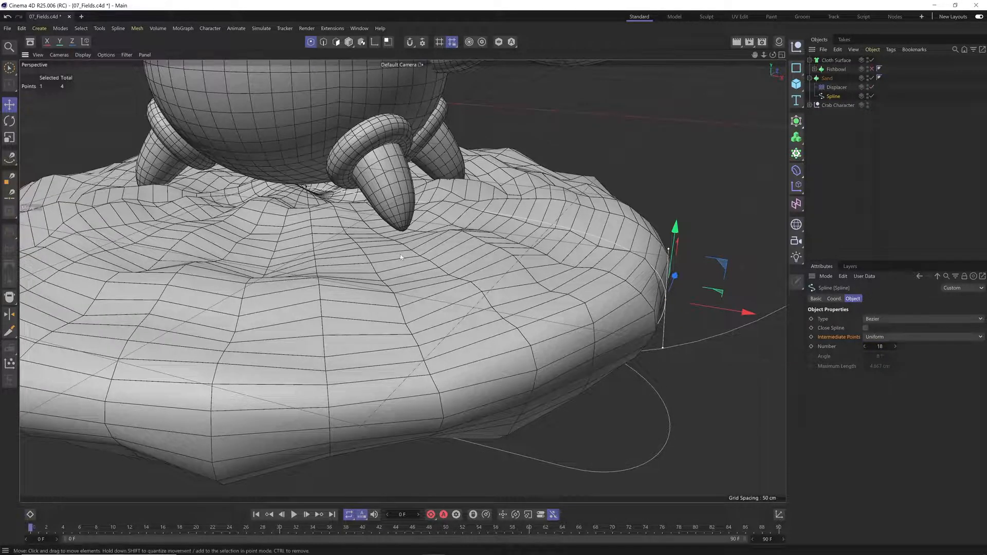
left_click_drag(400, 254, 421, 238, "alt")
right_click_drag(421, 238, 411, 265, "alt")
mouse_move(410, 265)
left_mouse_down("alt")
mouse_move(448, 248)
mouse_move(385, 261)
mouse_move(362, 281)
mouse_move(428, 261)
left_mouse_up("alt")
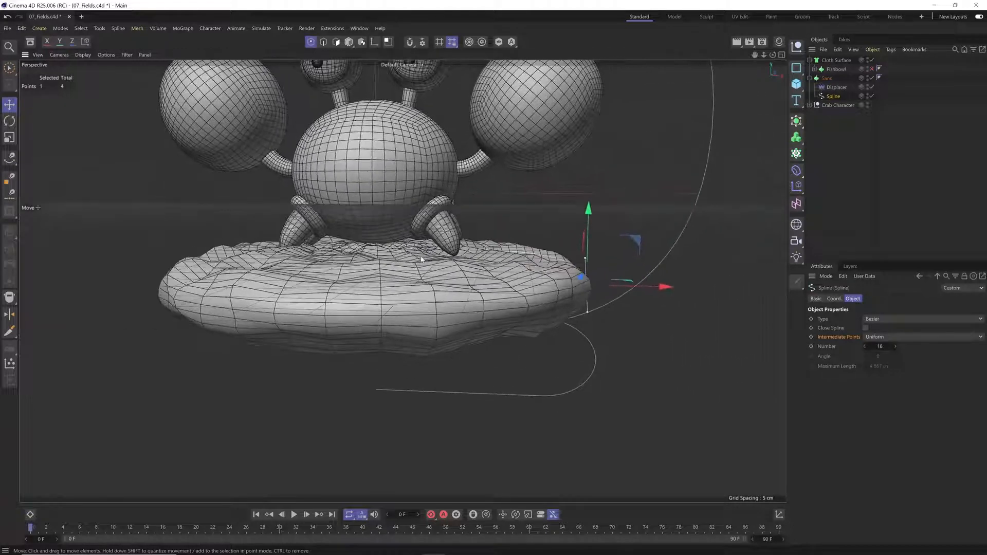
right_click_drag(429, 261, 400, 274, "alt")
left_click_drag(880, 346, 884, 347)
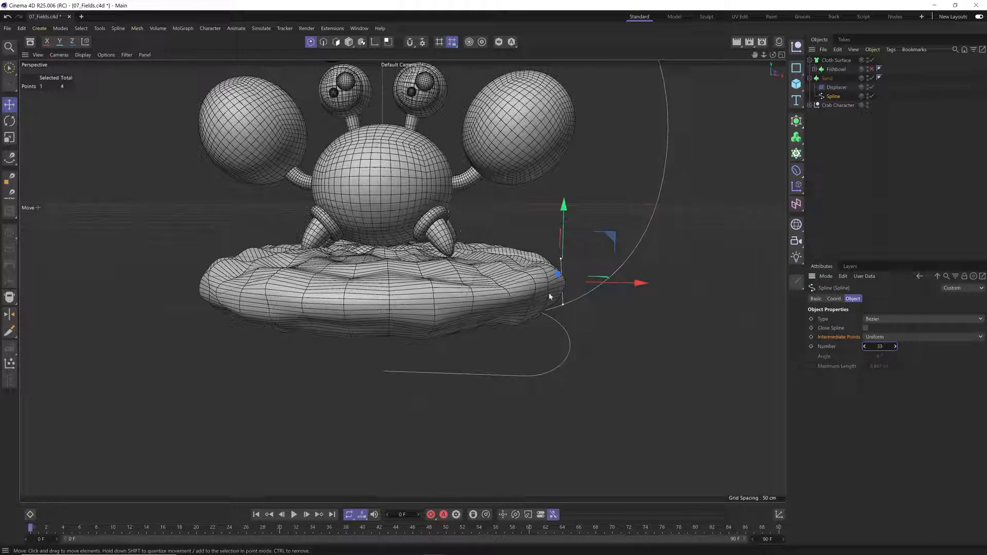
Set the Sand lathe's Subdivision to 72 and display the model with plain Gouraud Shading
left_click(827, 79)
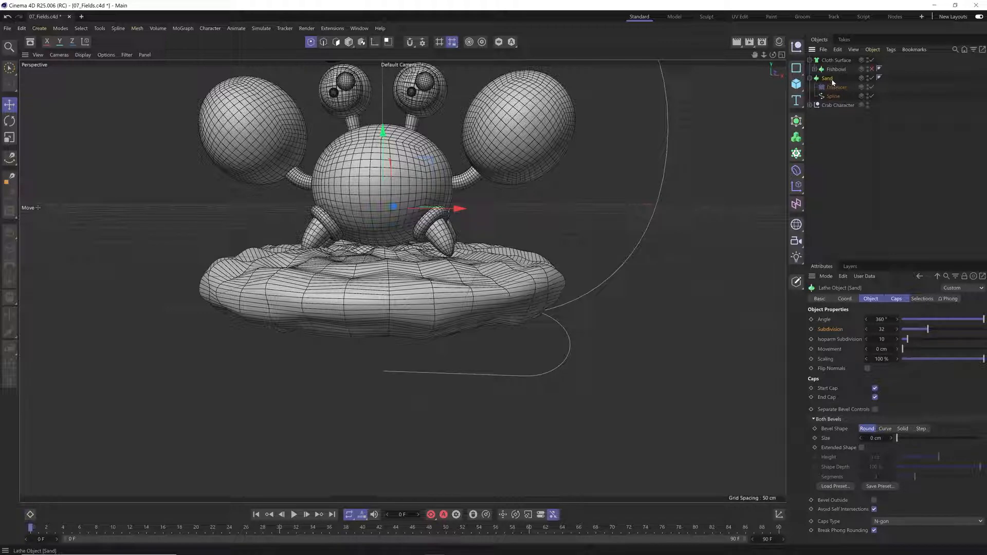
left_click_drag(928, 331, 961, 332)
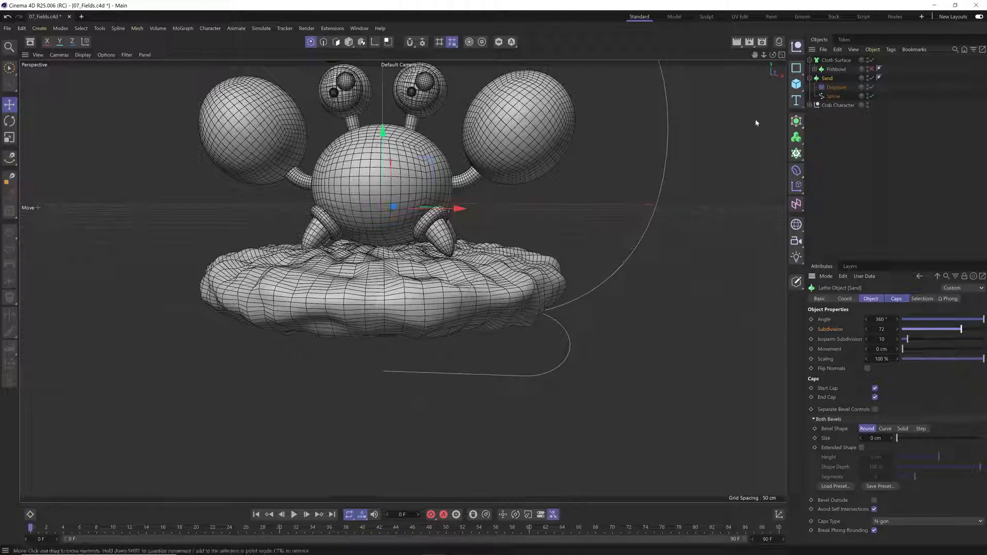
key("n")
key("a")
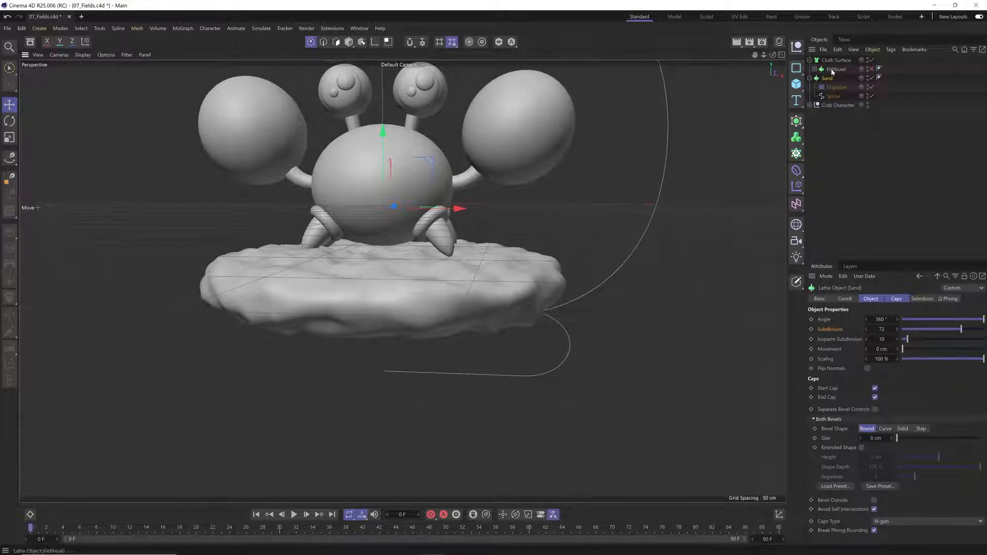
Open the Displacer's Noise shader and set its Global Scale to 650%
left_click(842, 88)
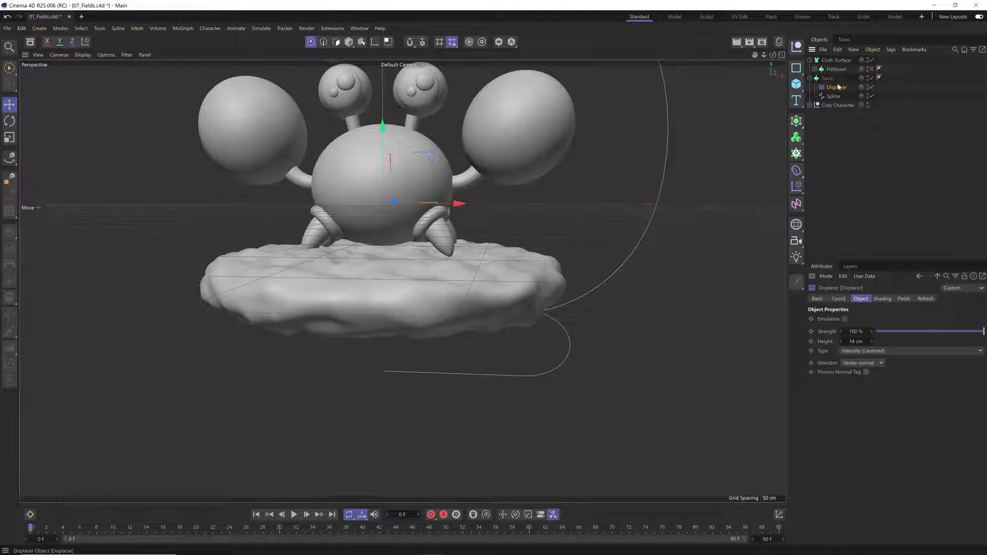
left_click(889, 301)
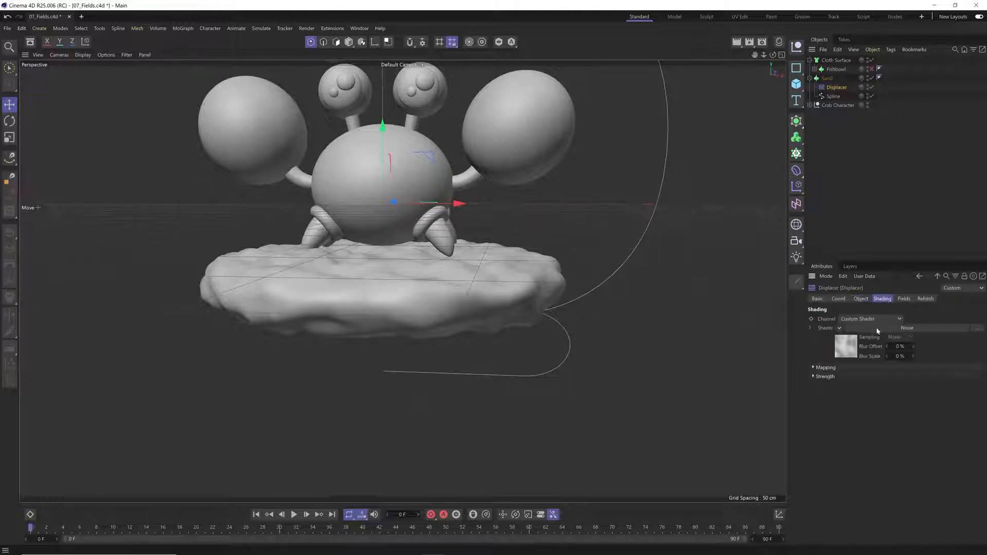
left_click(884, 328)
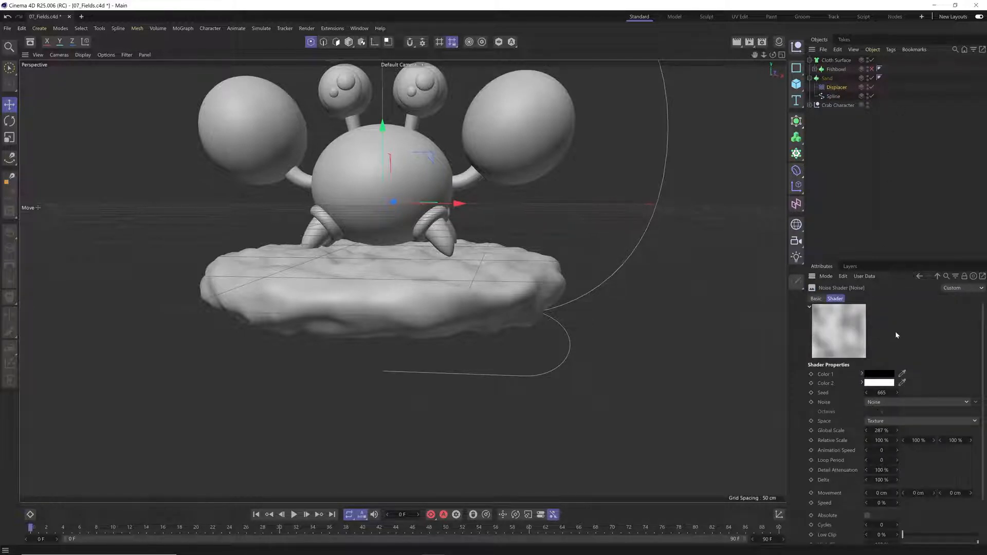
left_click_drag(983, 311, 983, 328)
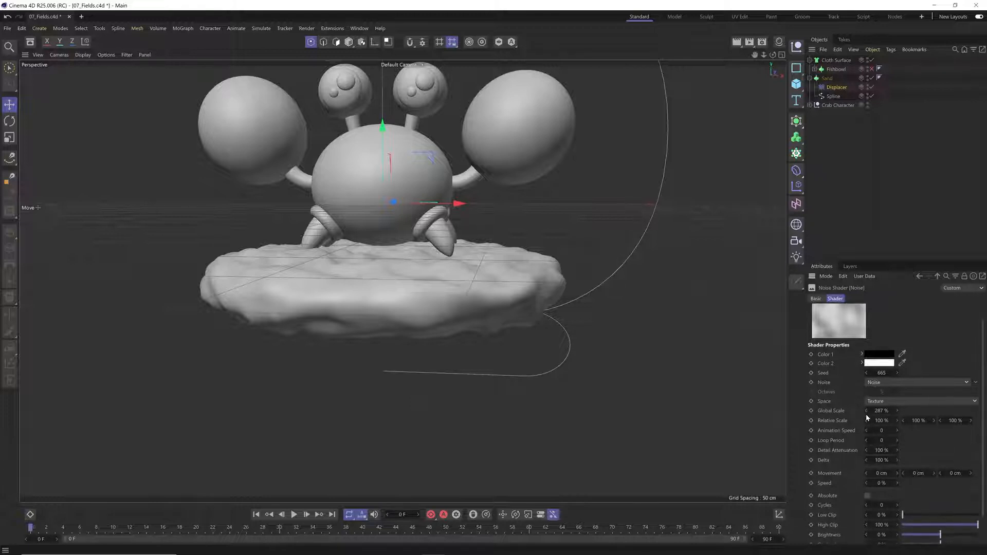
left_click_drag(873, 410, 880, 415)
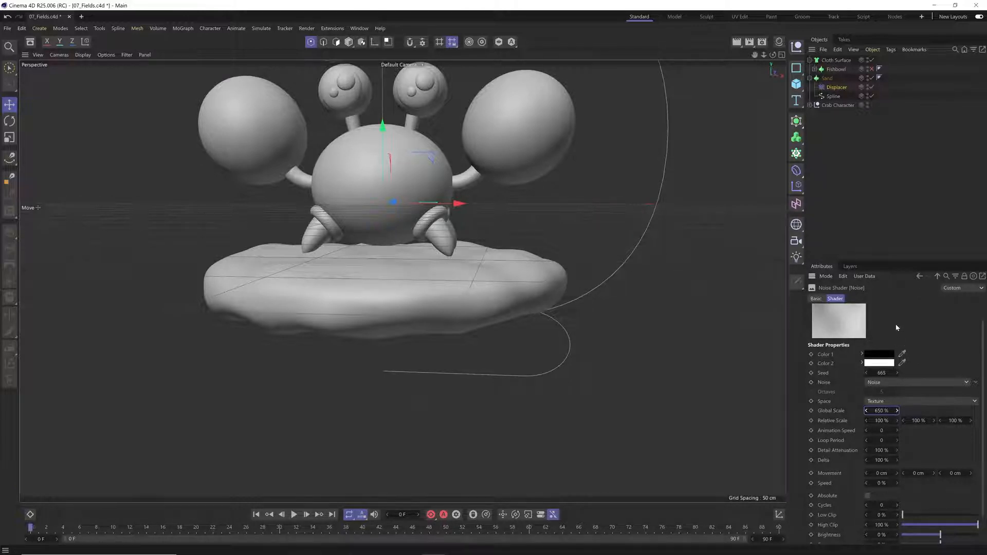
Return to the Displacer's object properties and set its Height to 42 cm
left_click(919, 277)
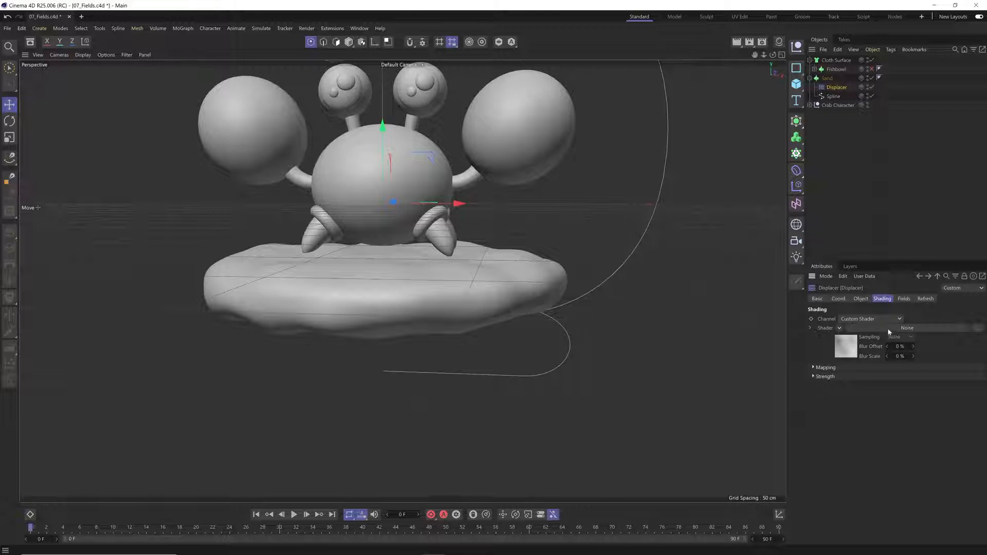
left_click(862, 299)
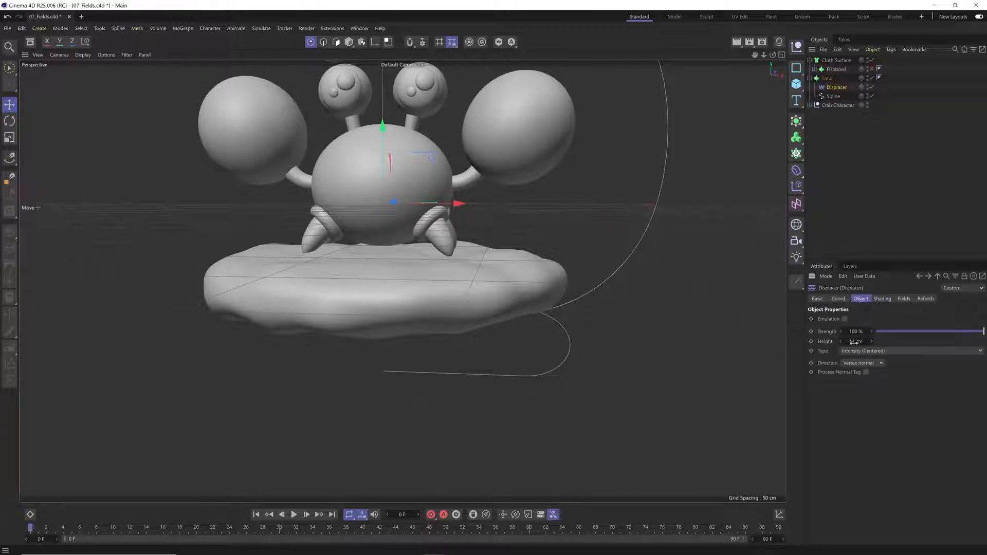
mouse_move(854, 342)
left_mouse_down()
mouse_move(869, 342)
mouse_move(853, 342)
left_mouse_up()
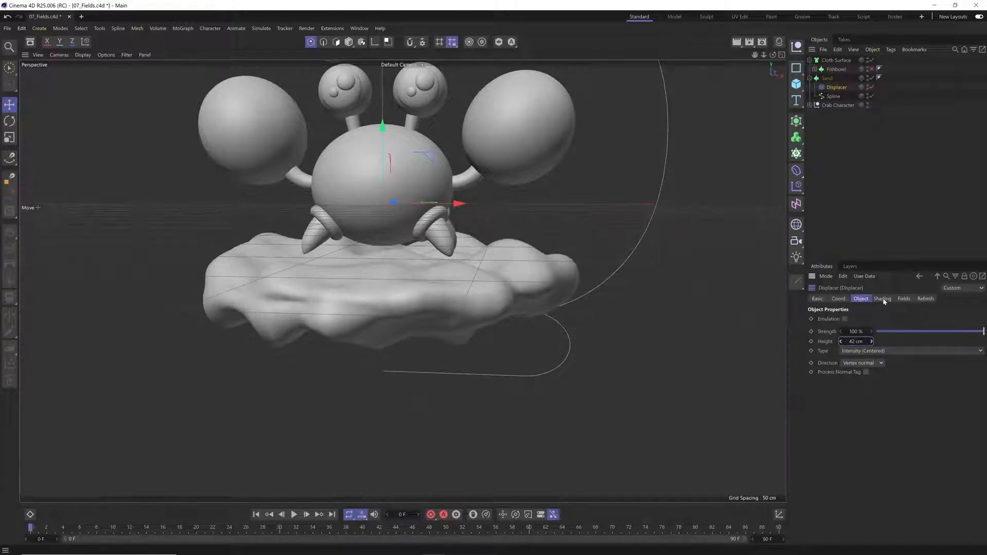
Try different Seed values in the Displacer's Noise shader, settle on 679, and return to the Displacer's object properties
left_click(883, 299)
left_click(892, 356)
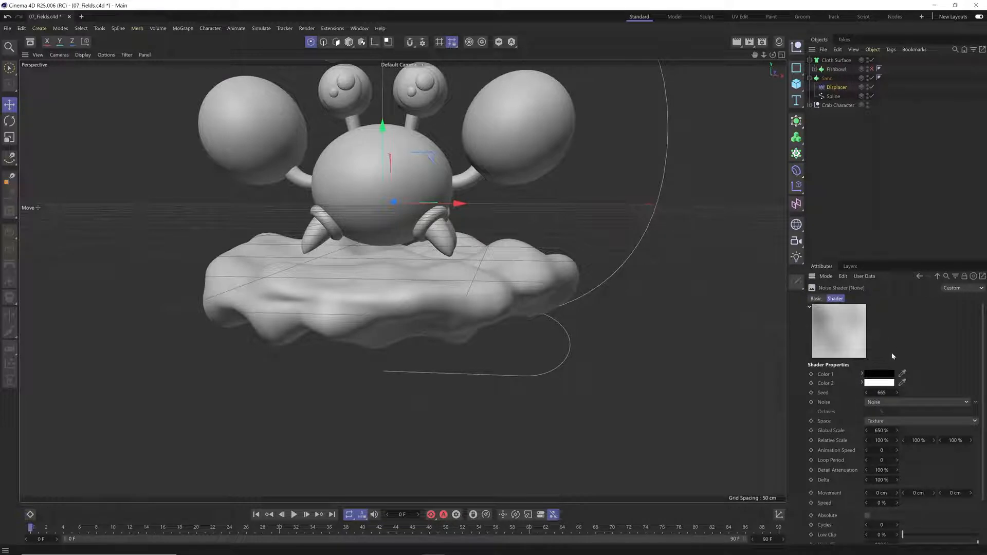
left_click(897, 392)
left_click(898, 393)
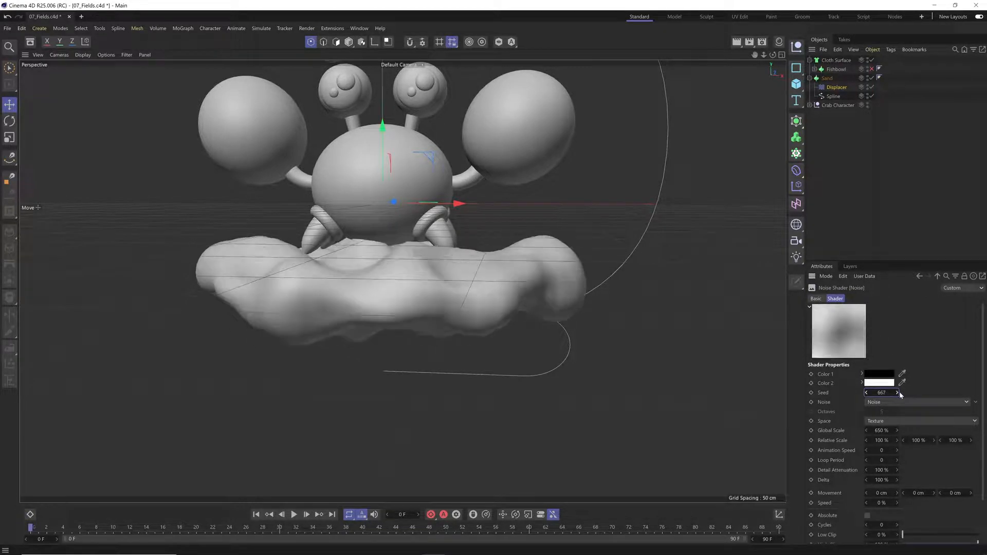
left_click(898, 393)
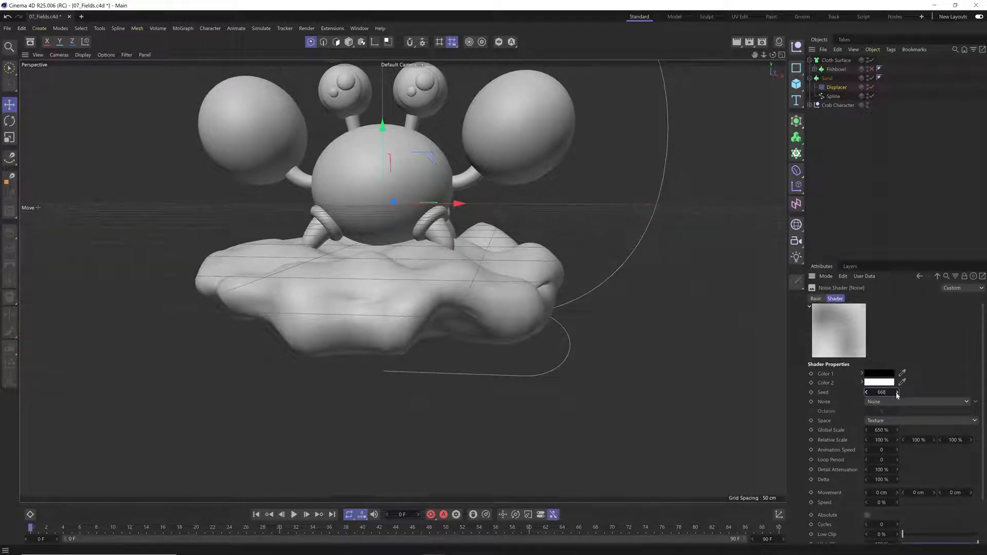
left_click_drag(885, 393, 891, 392)
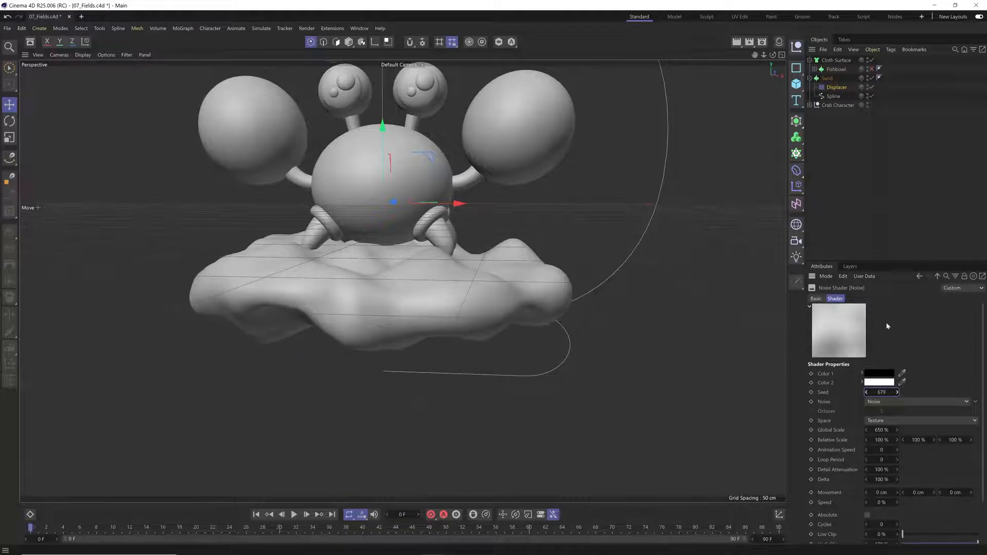
left_click(919, 276)
left_click(861, 299)
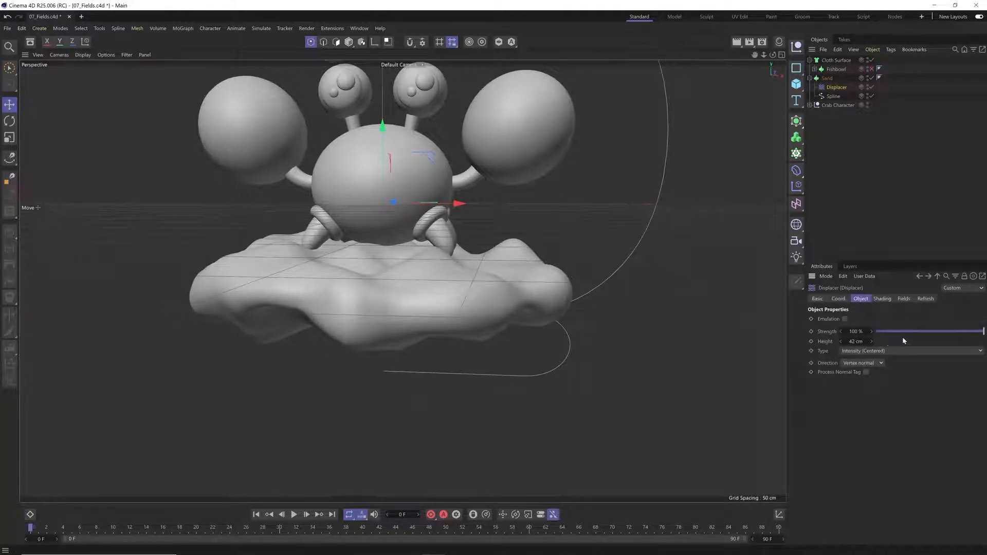
Reduce the Displacer's Height to 23 cm and clear the object selection
left_click_drag(853, 343, 845, 344)
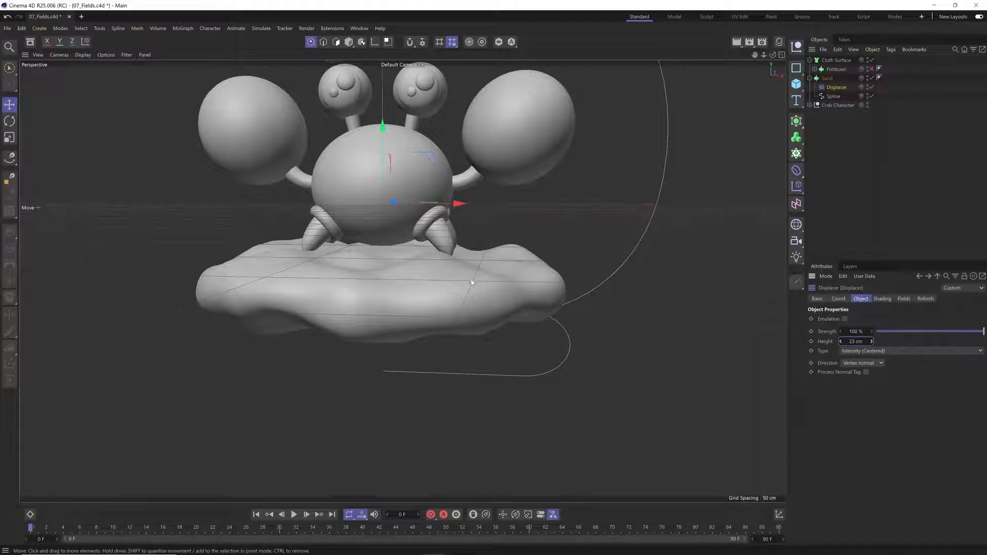
left_click(859, 221)
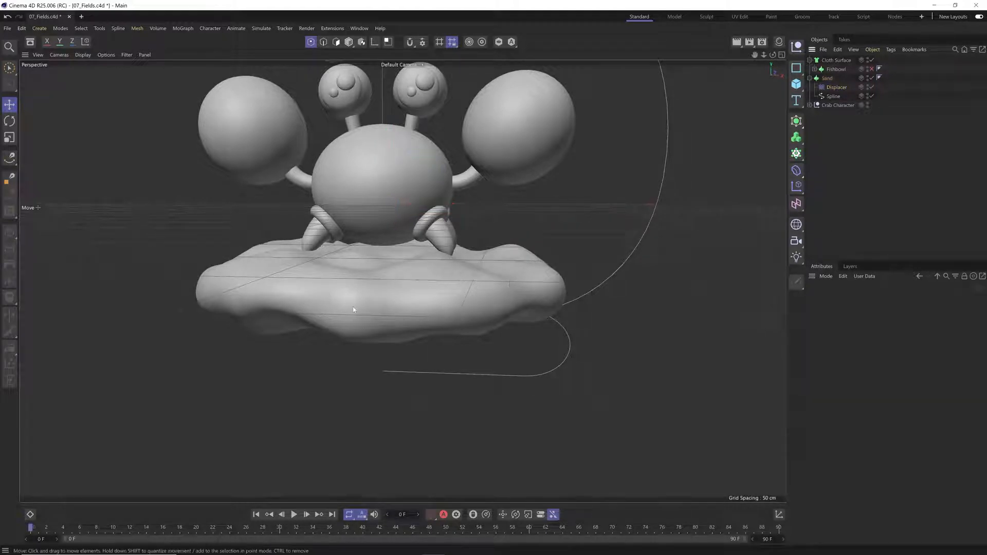
left_click_drag(353, 308, 362, 286, "alt")
left_click_drag(294, 377, 351, 343, "alt")
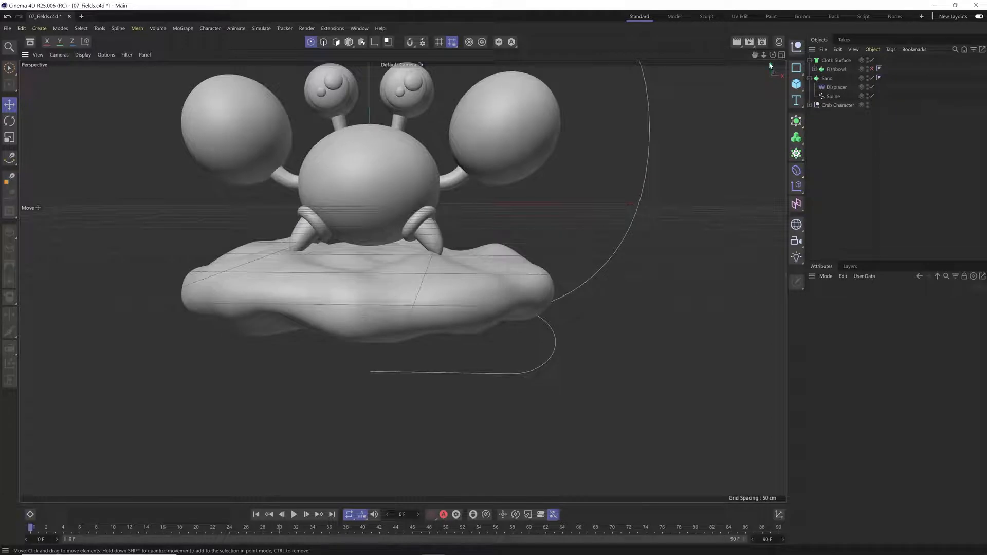
Enable the Fishbowl lathe temporarily to examine how the displaced sand sits against the bowl's base, and disable it again
left_click(872, 68)
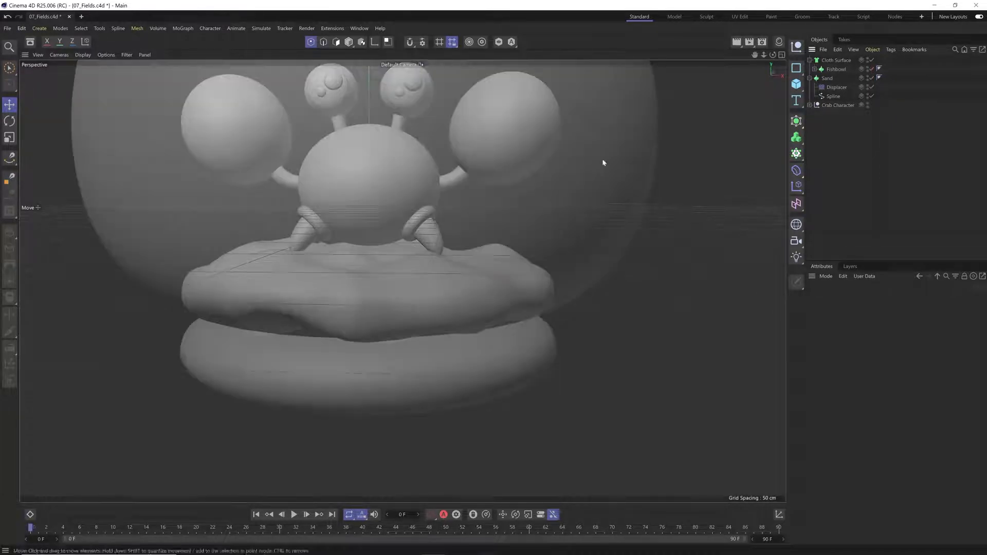
left_click_drag(353, 346, 232, 356, "alt")
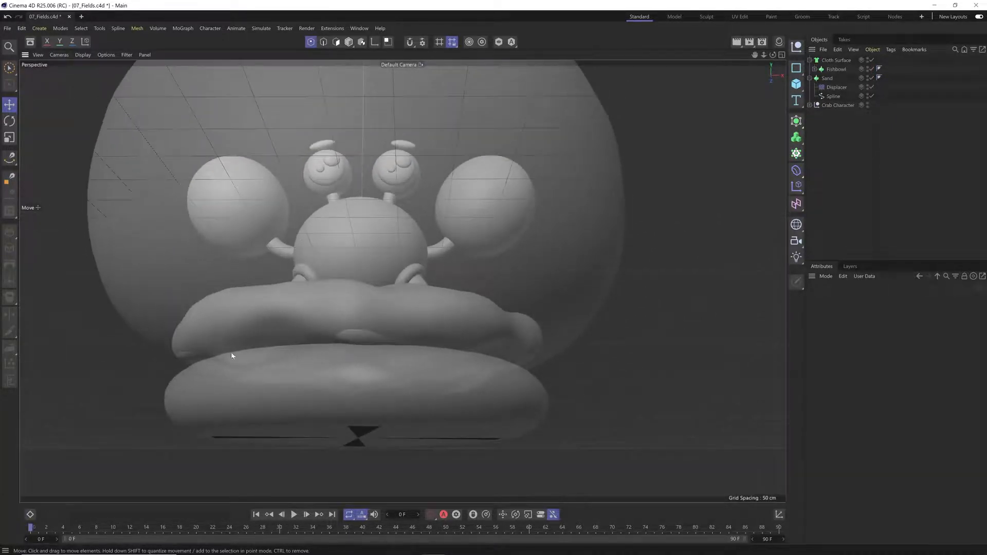
left_click_drag(342, 333, 244, 344, "alt")
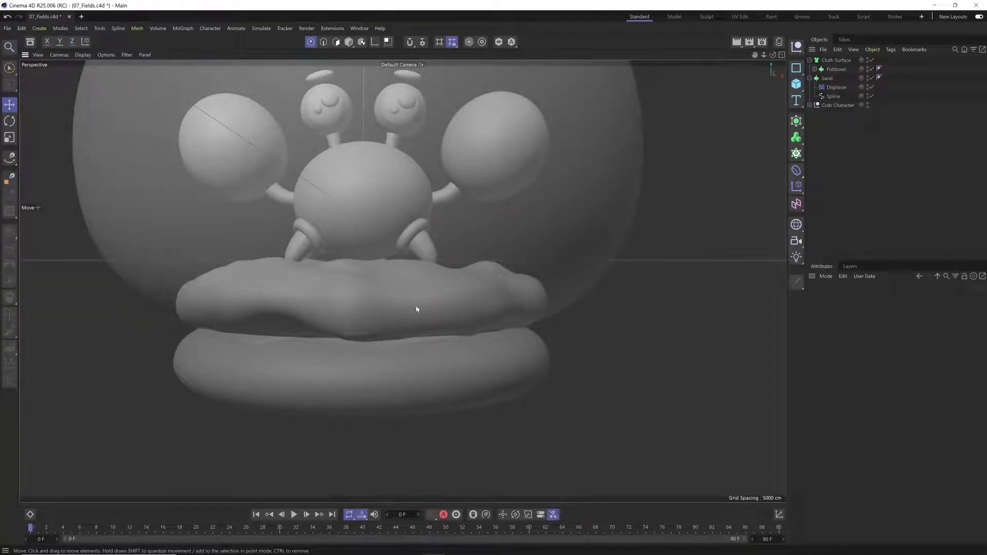
middle_click_drag(419, 309, 419, 345, "alt")
left_click(871, 69)
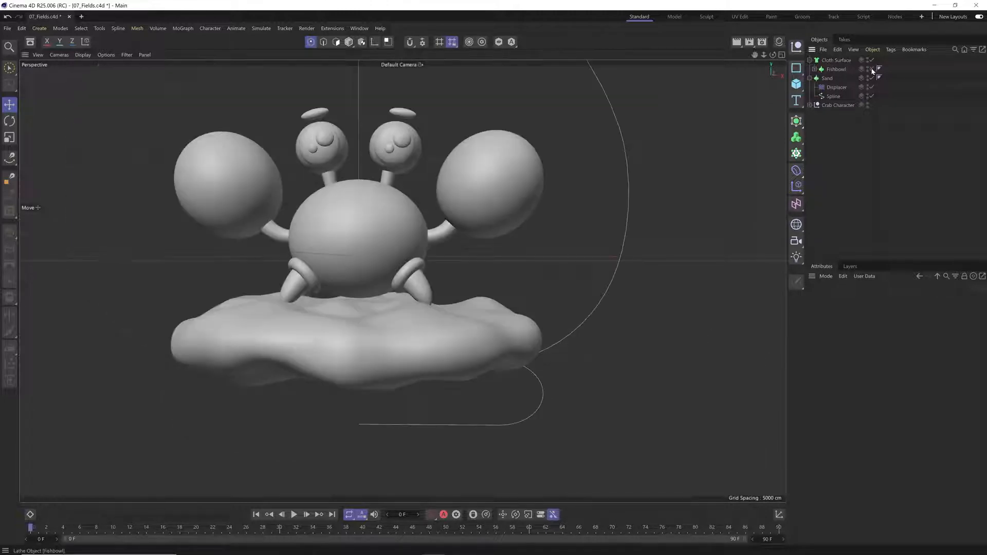
left_click_drag(438, 334, 438, 345, "alt")
right_click_drag(439, 344, 424, 352, "alt")
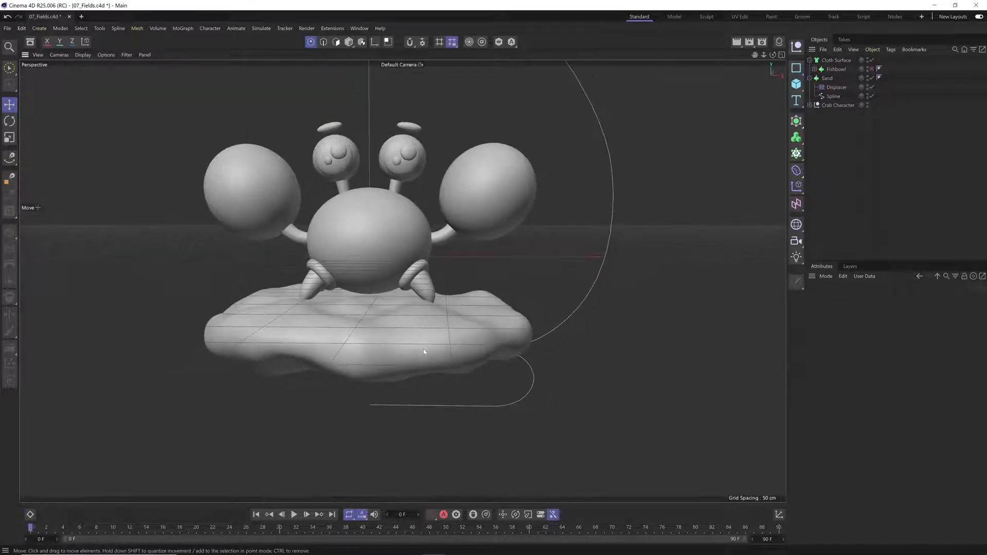
middle_click_drag(425, 352, 388, 344, "alt")
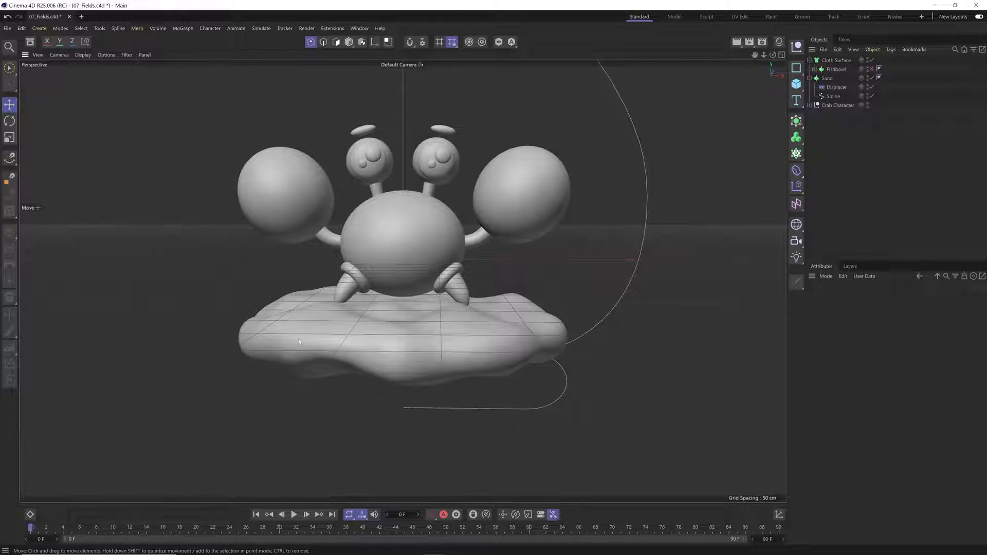
Select the Displacer under the Sand lathe and open its Fields settings
left_click(371, 336)
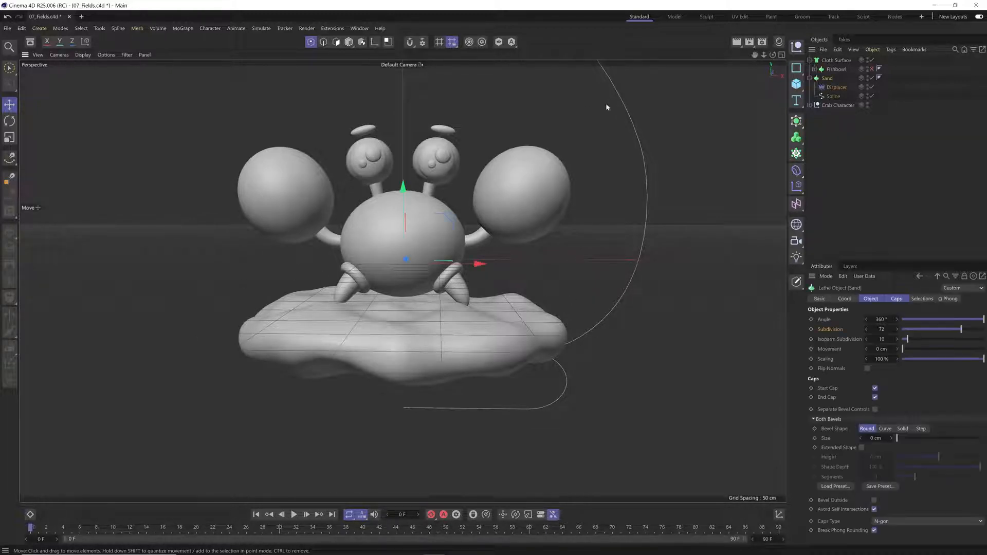
left_click(836, 87)
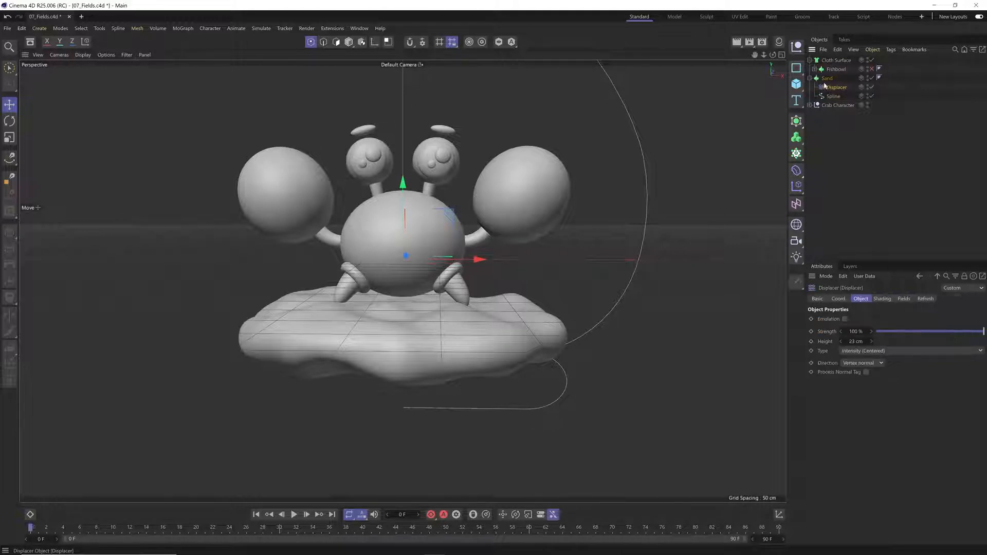
left_click(903, 299)
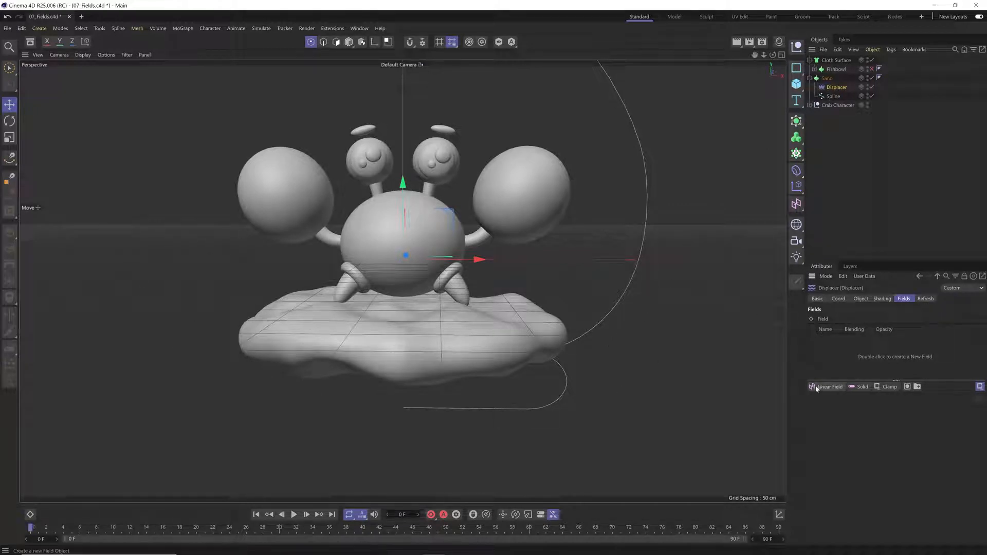
Add a Spherical Field to the Displacer and scale it up to a Size of about 260 cm
left_click(830, 387)
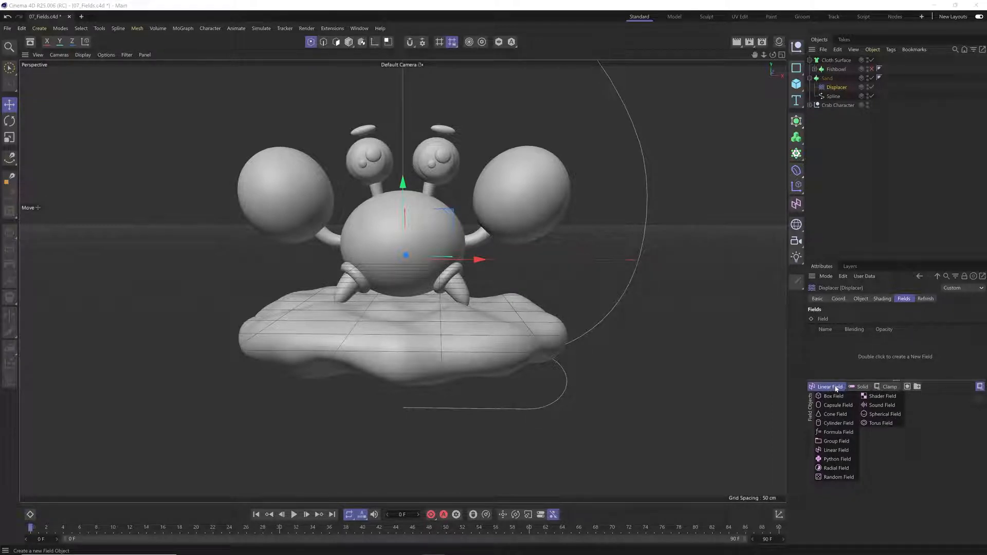
left_click(883, 414)
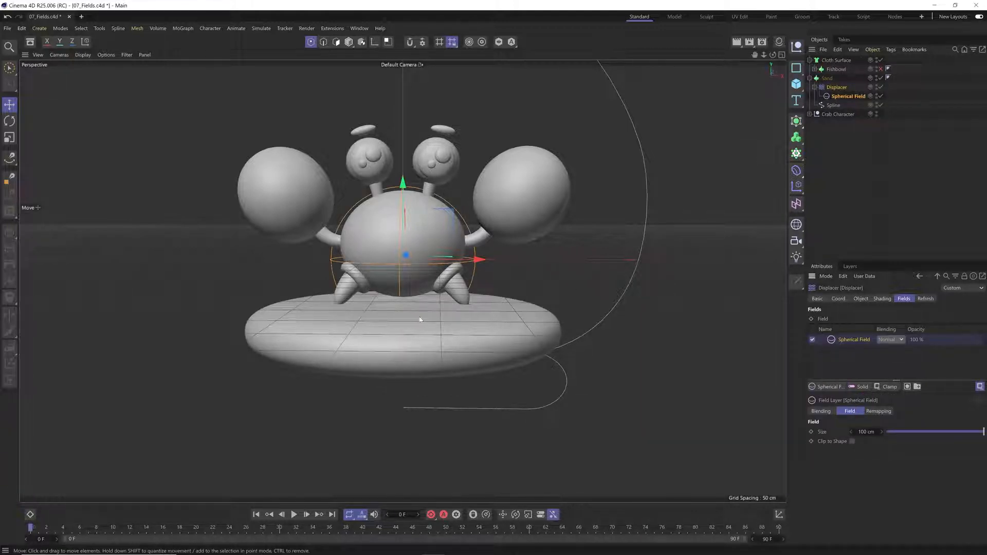
key("t")
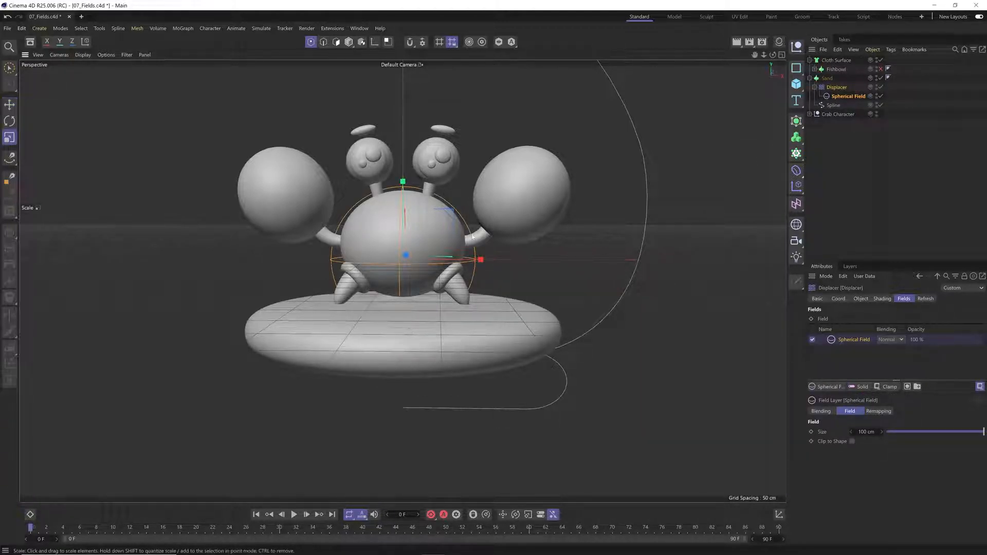
left_click_drag(408, 313, 637, 243)
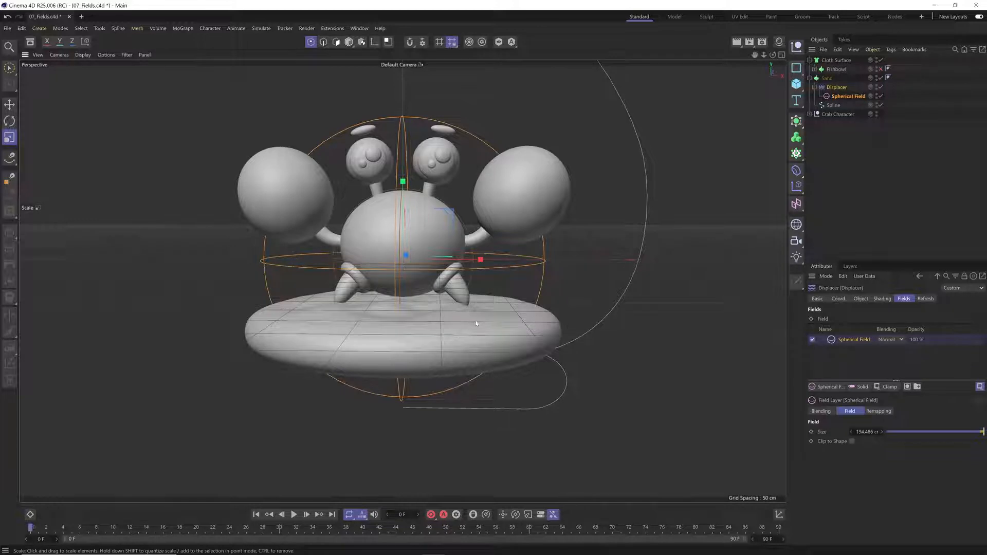
left_click_drag(413, 349, 537, 289)
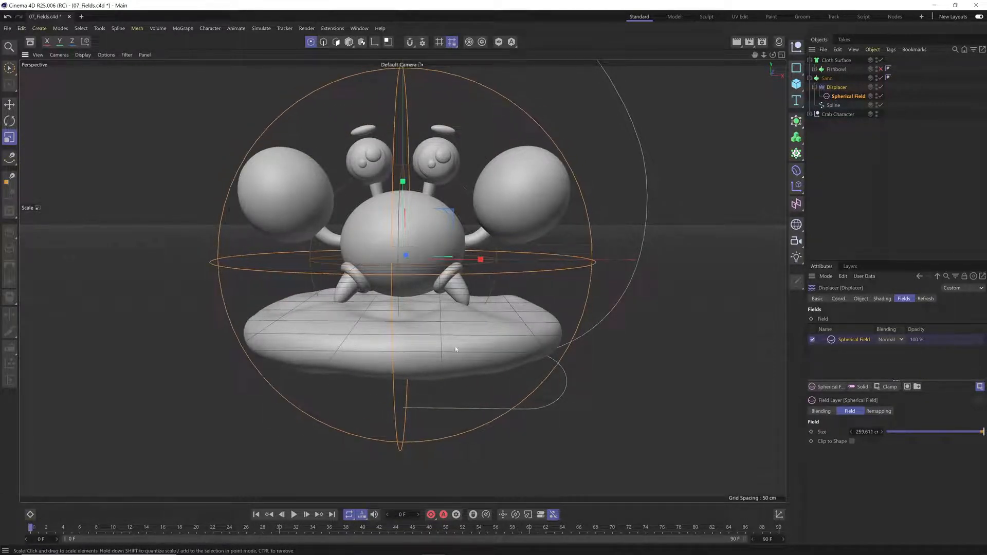
left_click_drag(433, 353, 404, 411, "alt")
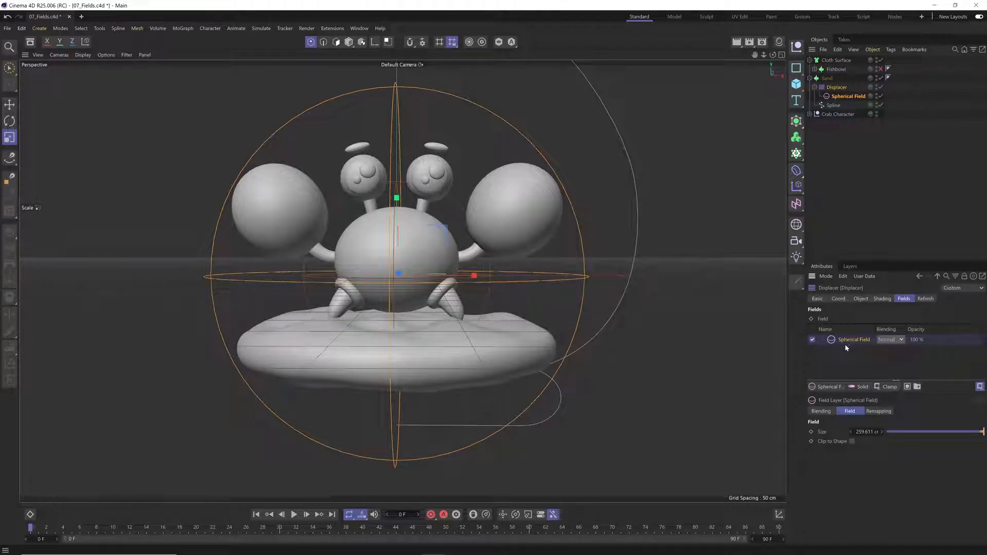
Replace the Displacer's Spherical Field layer with a Linear Field and delete the leftover Spherical Field object
key("Delete")
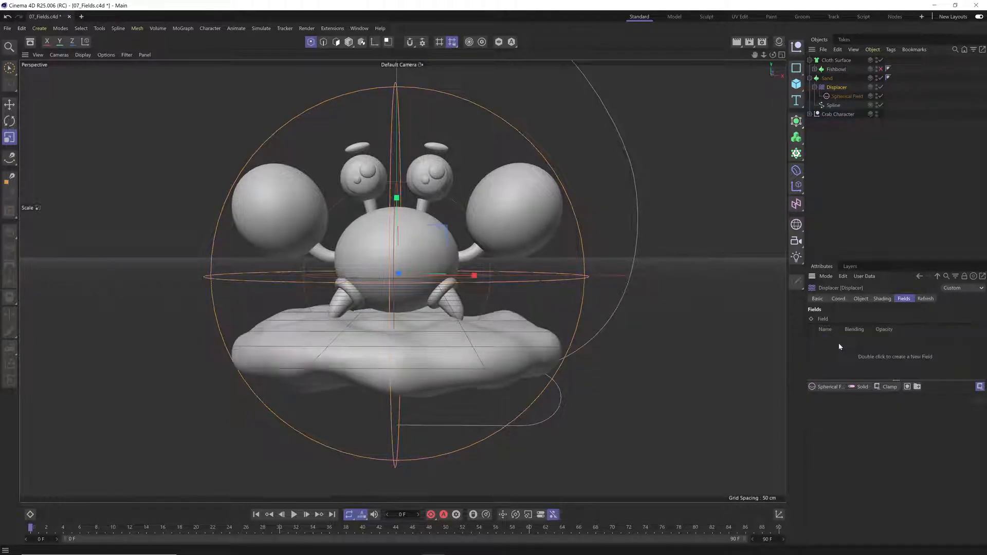
left_click(837, 388)
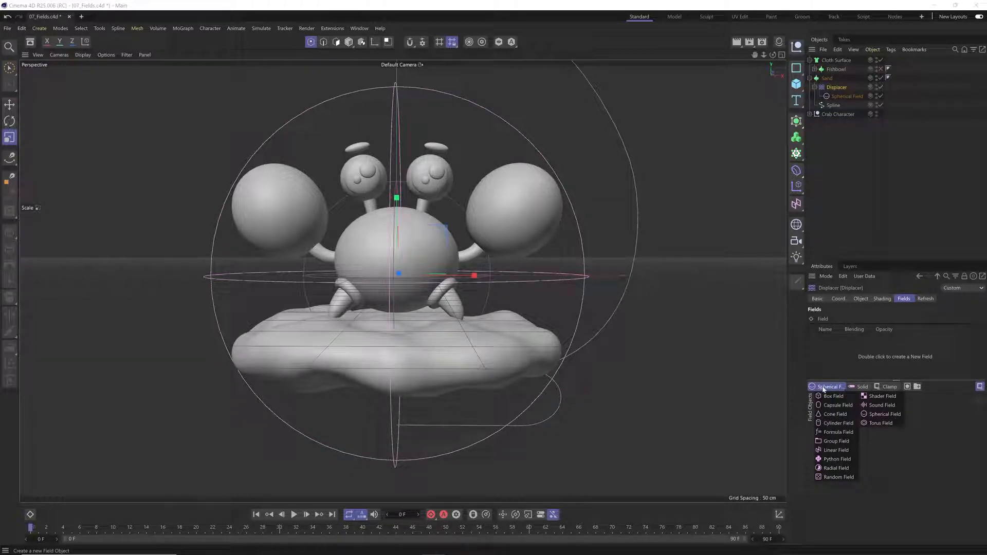
left_click(837, 450)
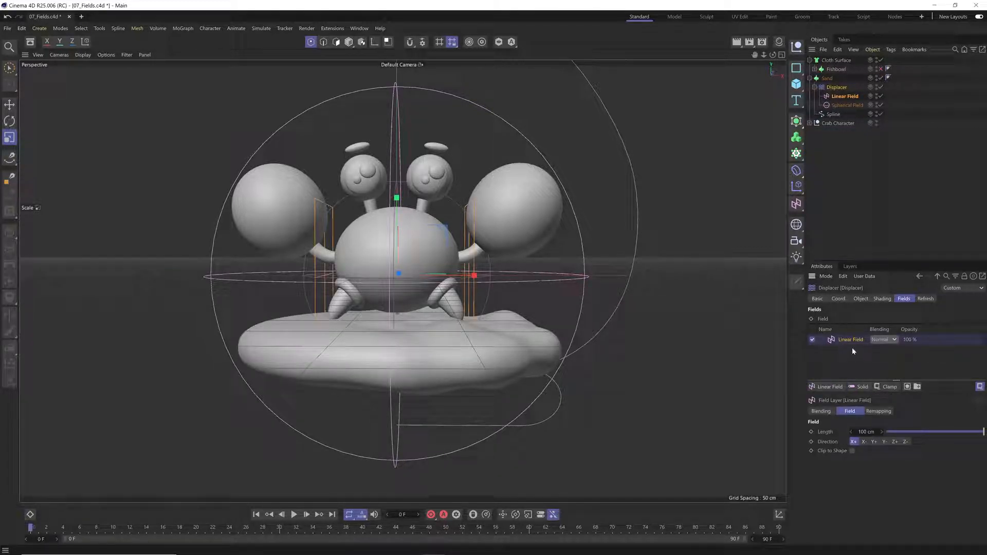
left_click(847, 105)
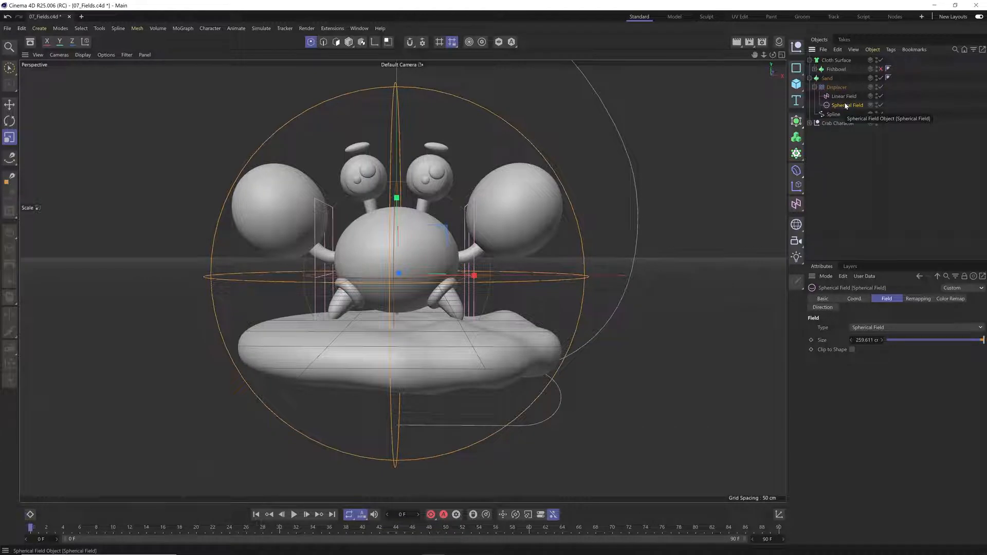
key("Delete")
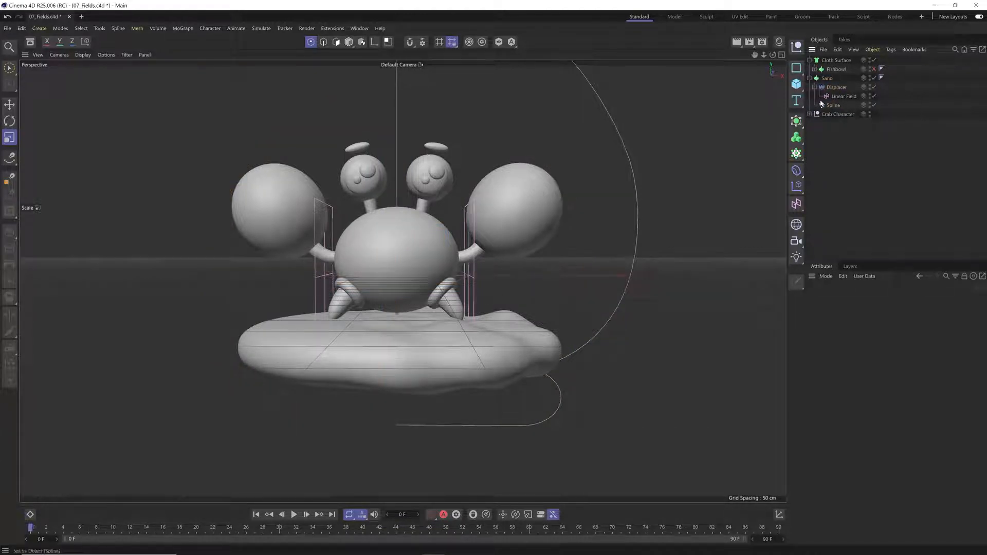
Switch to Polygons mode, shift the Linear Field slightly along positive X and adjust its Length to about 99.3 cm
left_click(843, 97)
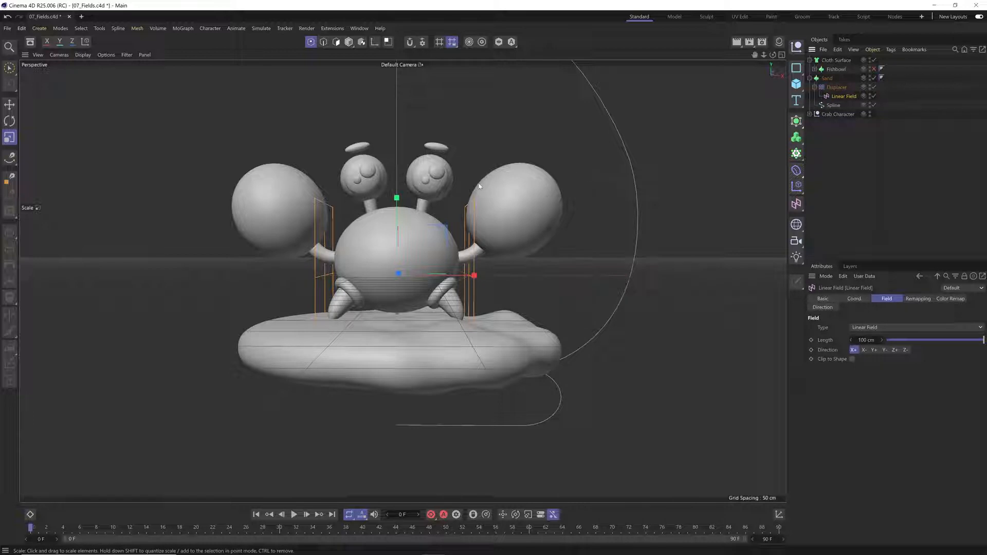
key("e")
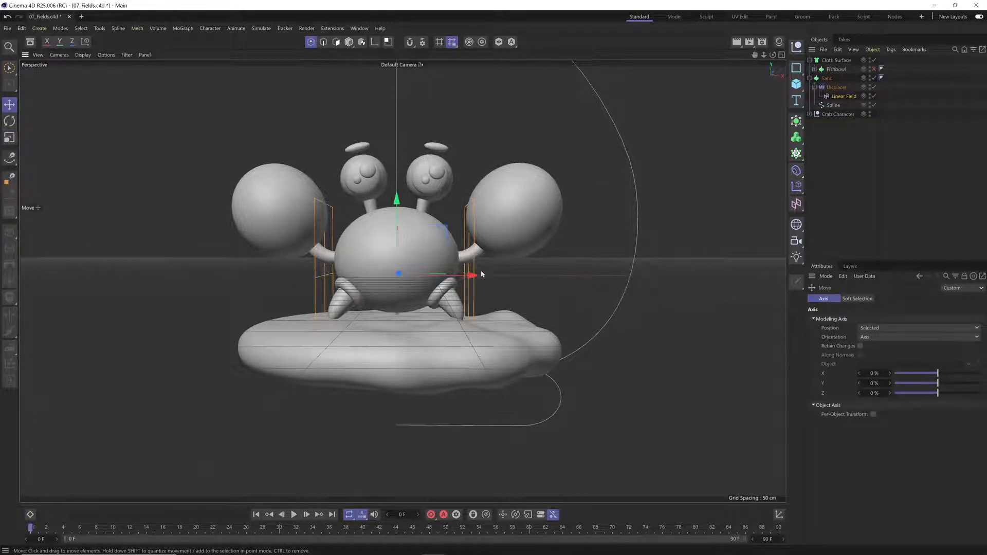
left_click(349, 42)
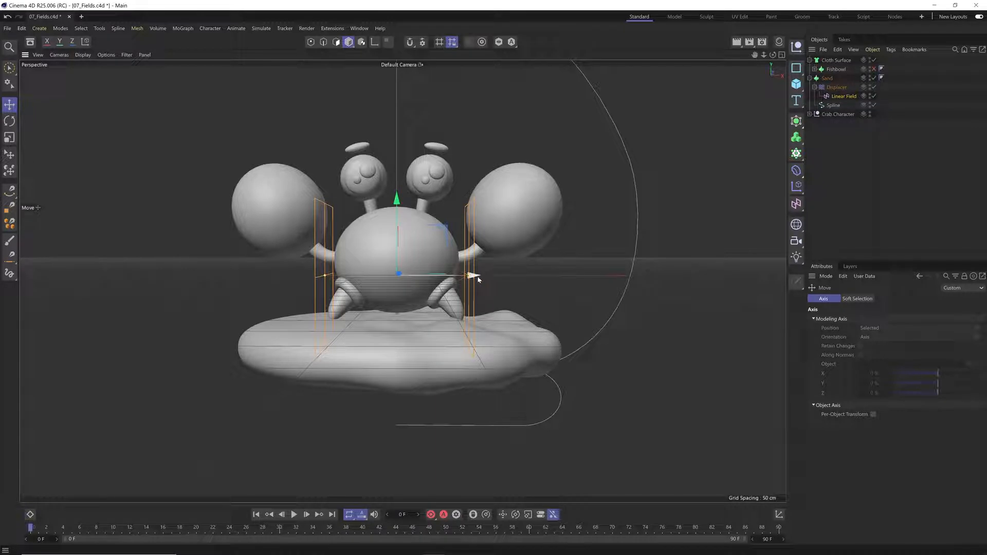
mouse_move(479, 279)
left_mouse_down()
mouse_move(578, 279)
mouse_move(370, 280)
mouse_move(637, 282)
mouse_move(447, 283)
mouse_move(620, 284)
mouse_move(461, 287)
mouse_move(489, 278)
left_mouse_up()
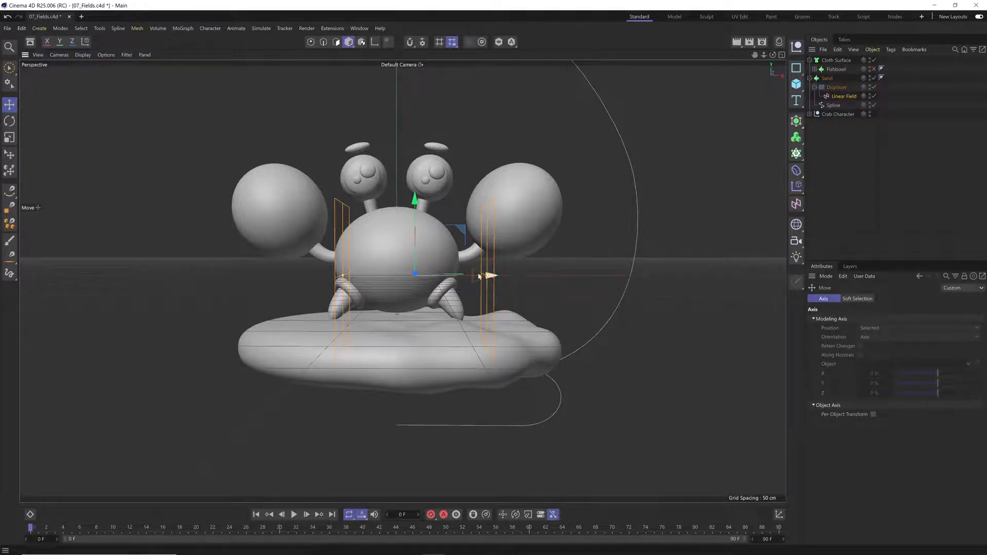
scroll(488, 277, "up", 5)
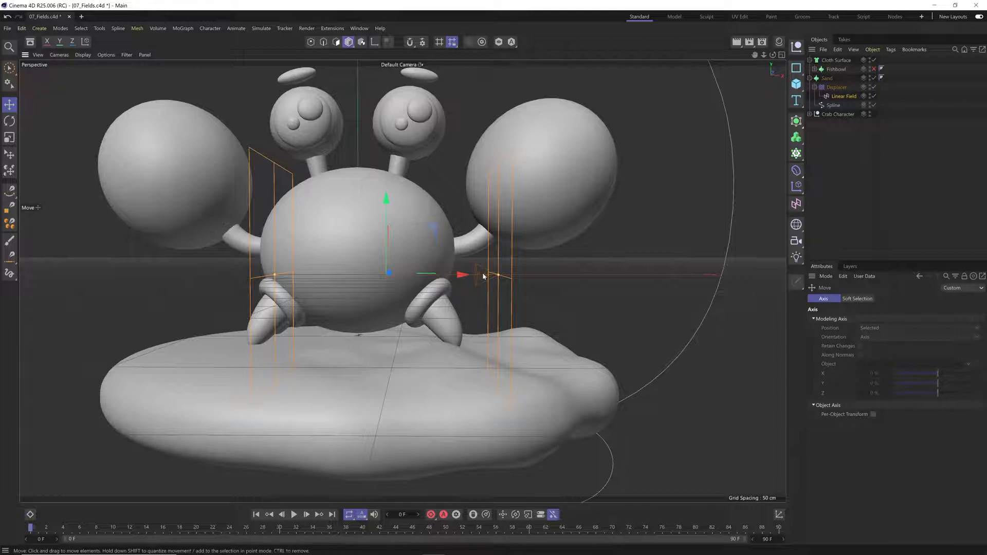
mouse_move(499, 275)
left_mouse_down()
mouse_move(443, 278)
mouse_move(530, 284)
mouse_move(381, 278)
mouse_move(498, 280)
left_mouse_up()
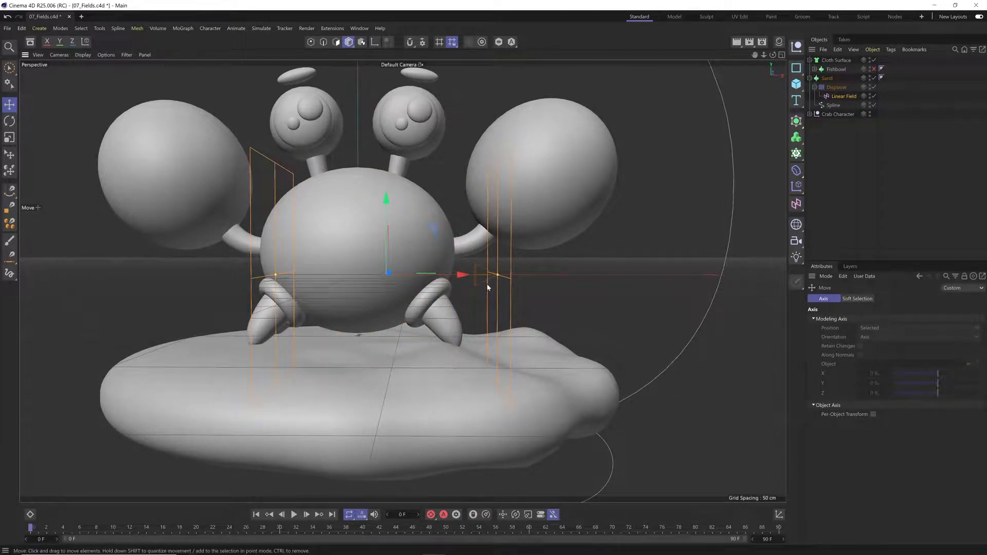
scroll(410, 325, "down", 5)
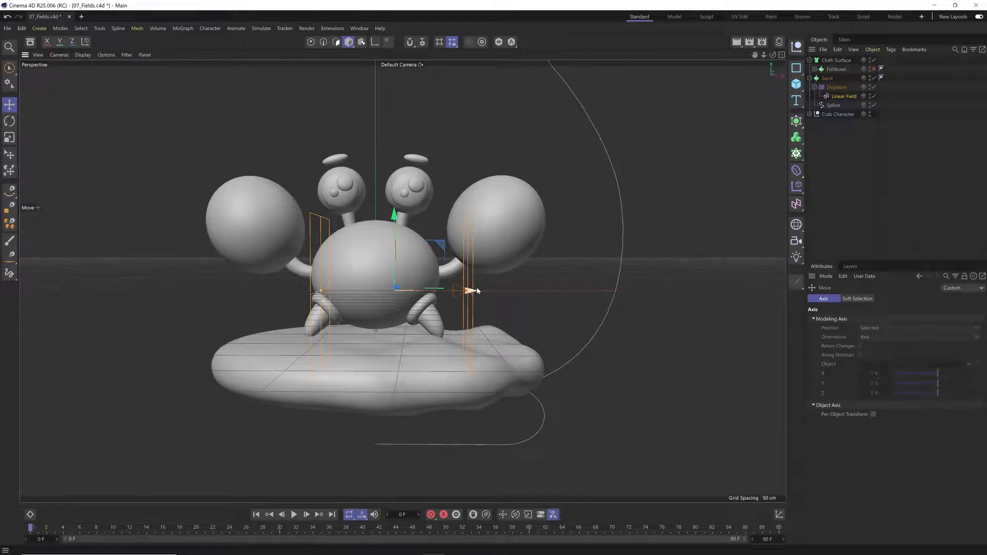
Set the Linear Field's Direction to Y+ and fit it vertically within the sand with a Length of about 20.4 cm
left_click(836, 97)
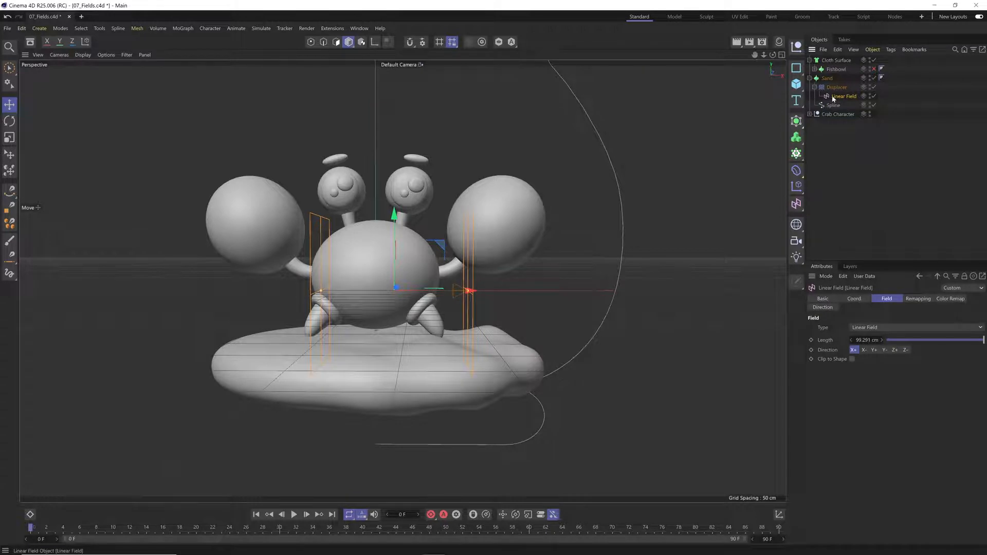
left_click(874, 350)
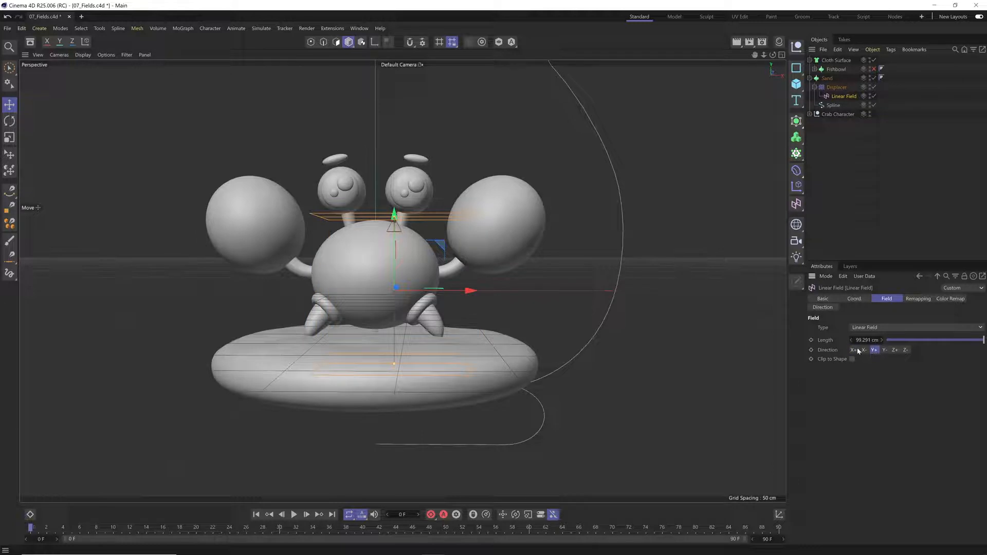
left_click_drag(402, 216, 395, 329)
left_click_drag(428, 406, 389, 406, "alt")
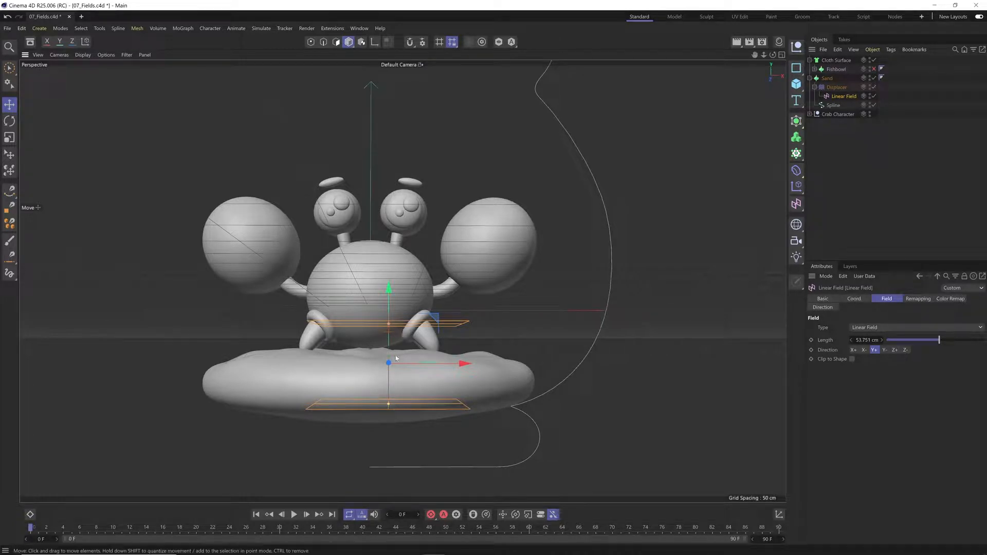
left_click_drag(389, 324, 390, 364)
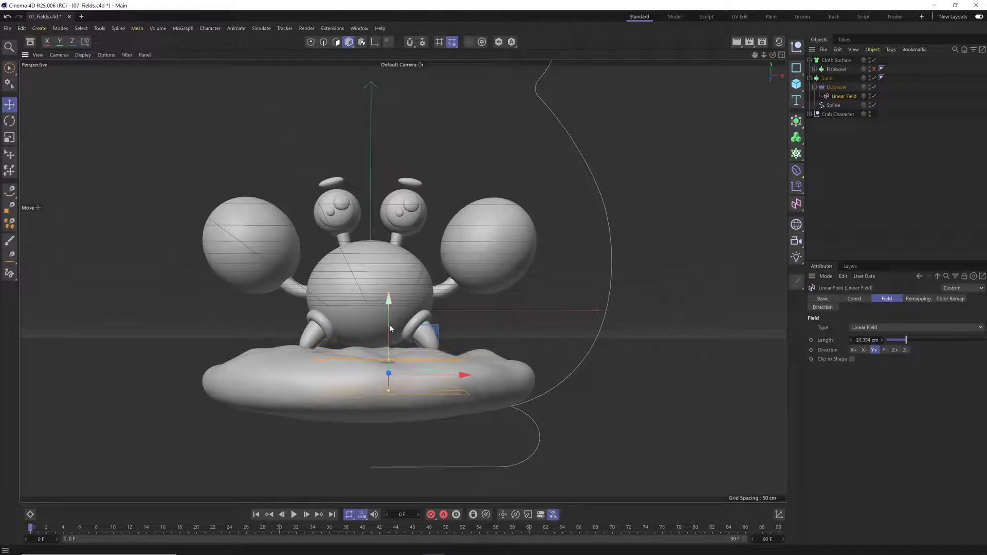
left_click_drag(390, 330, 390, 332)
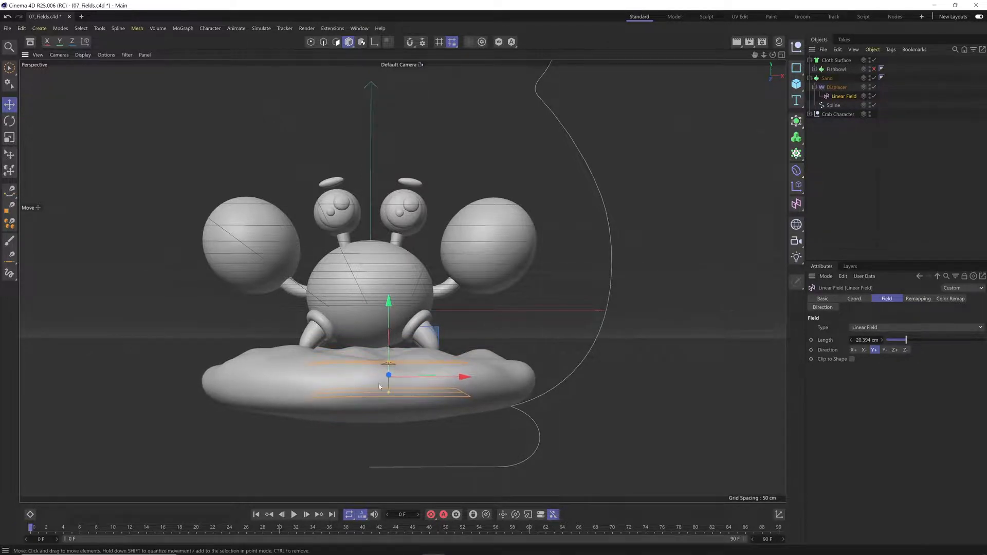
Try tilting the Linear Field diagonally across the sand, then undo the rotation
left_click_drag(390, 393, 389, 392, "alt")
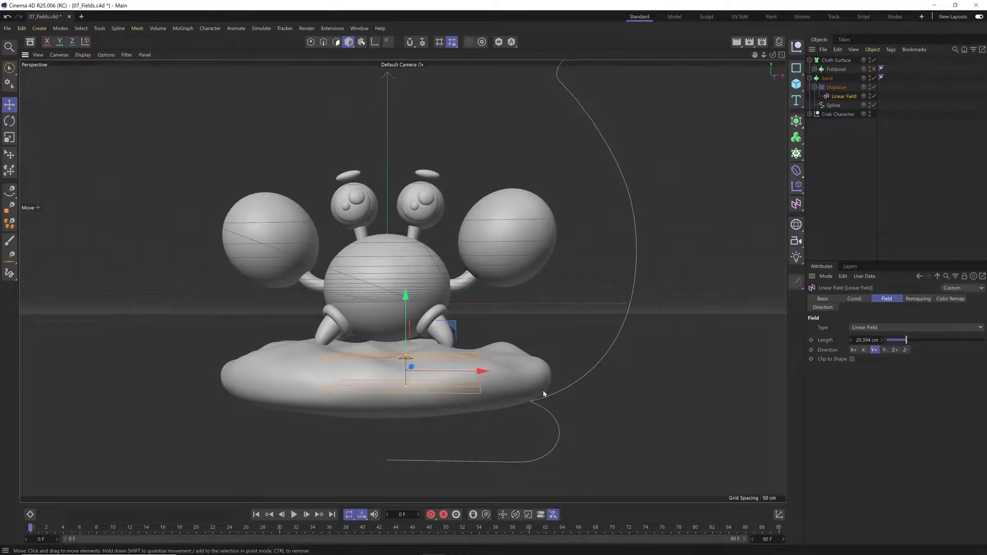
left_click_drag(391, 389, 440, 289)
key("r")
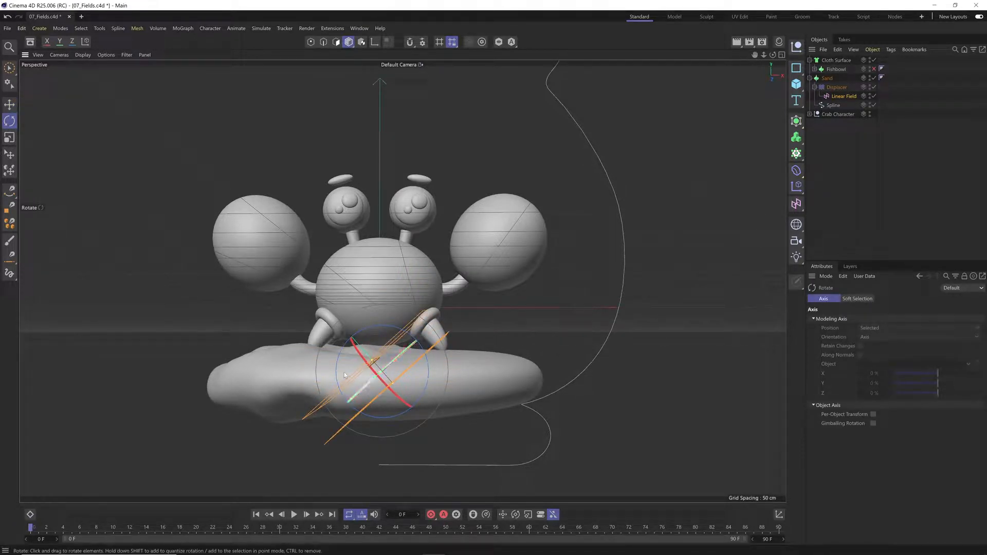
key("ctrl+z")
key("e")
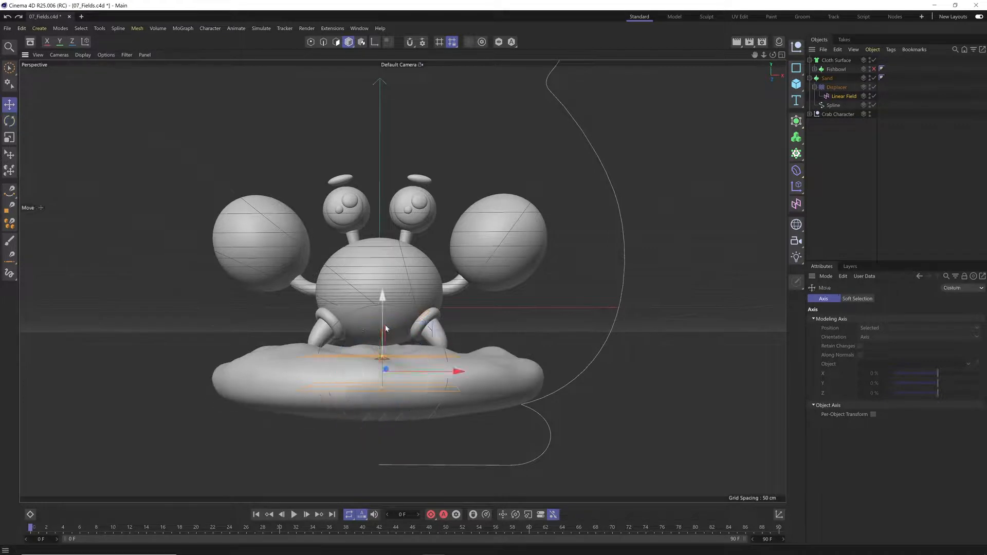
Raise the Linear Field slightly within the sand and extend its Length to about 23.9 cm
mouse_move(381, 323)
left_mouse_down()
mouse_move(381, 308)
mouse_move(381, 316)
left_mouse_up()
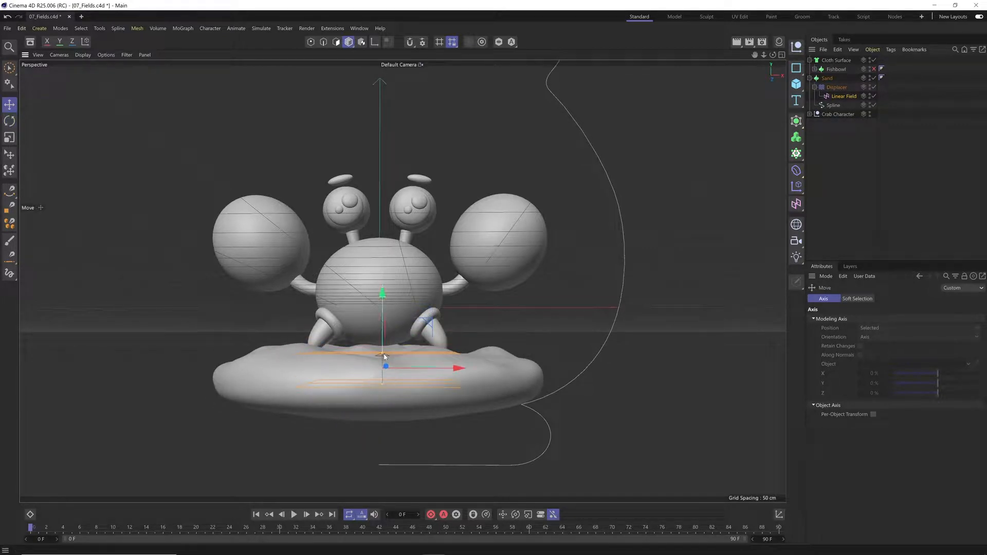
left_click_drag(384, 355, 381, 355, "alt")
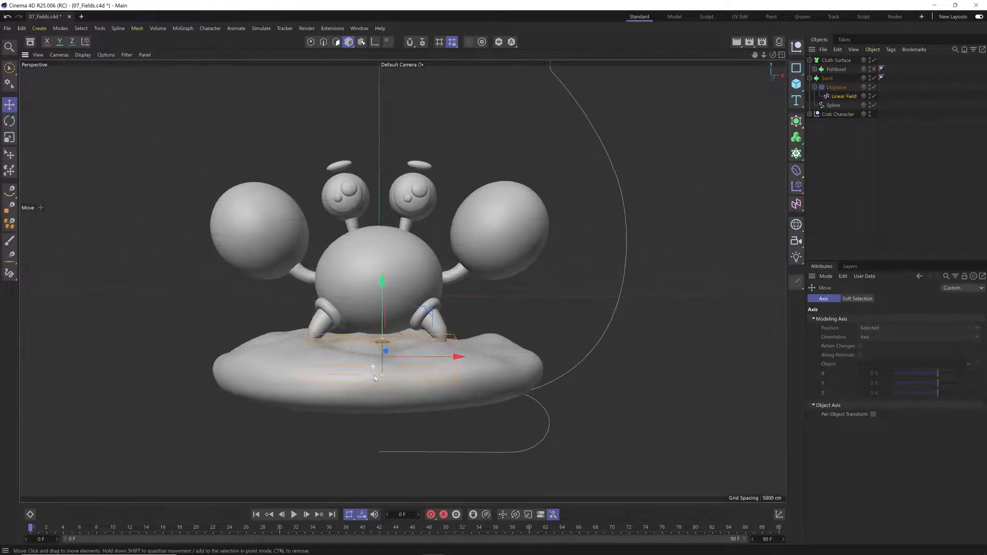
right_click_drag(382, 355, 346, 369, "alt")
left_click_drag(346, 368, 352, 372, "alt")
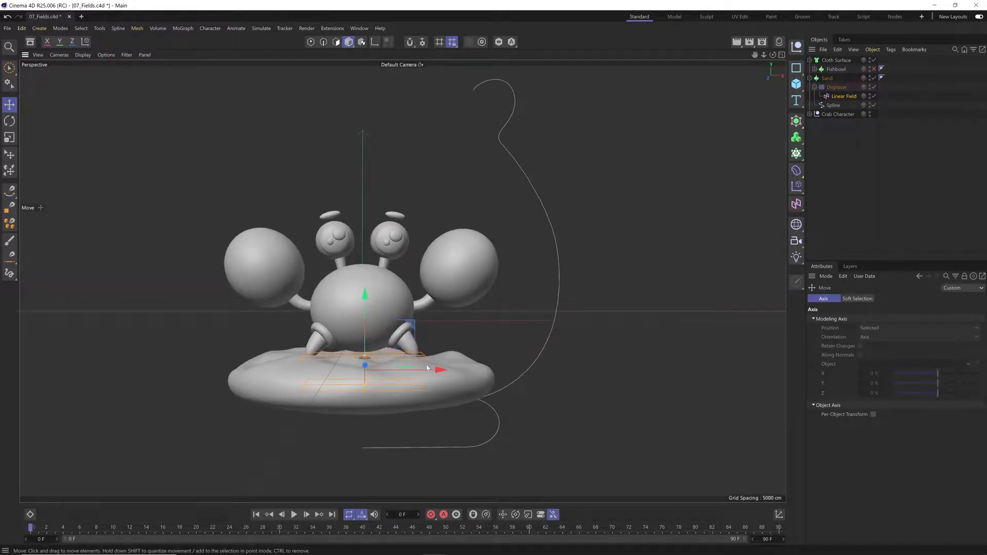
left_click_drag(427, 368, 367, 435, "alt")
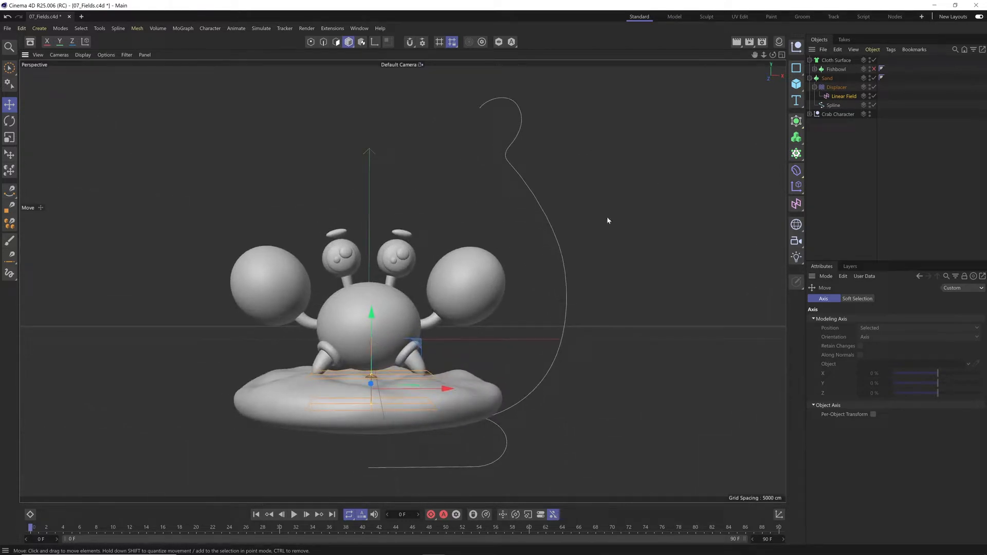
Re-enable the Fishbowl around the crab and nudge the Linear Field's height slightly
left_click(874, 69)
left_click_drag(386, 357, 357, 394, "alt")
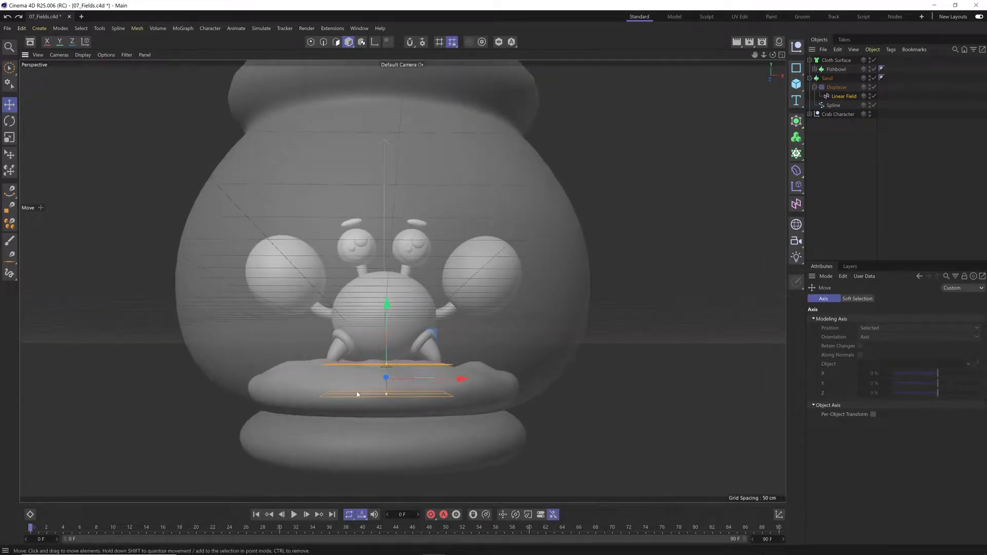
left_click(846, 97)
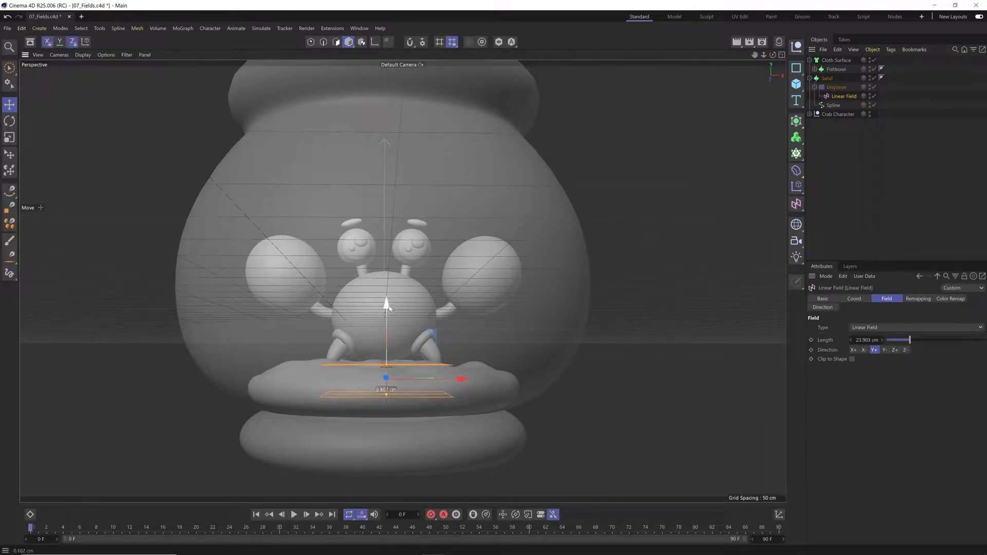
Set the Displacer's Noise shader to a Seed of 671 and a Global Scale of 737 %
left_click(836, 88)
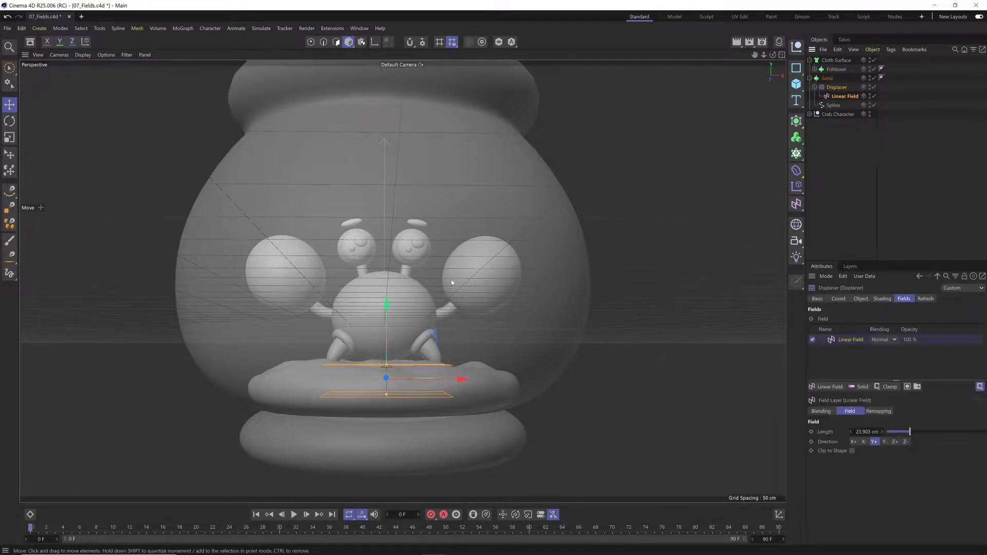
left_click(874, 300)
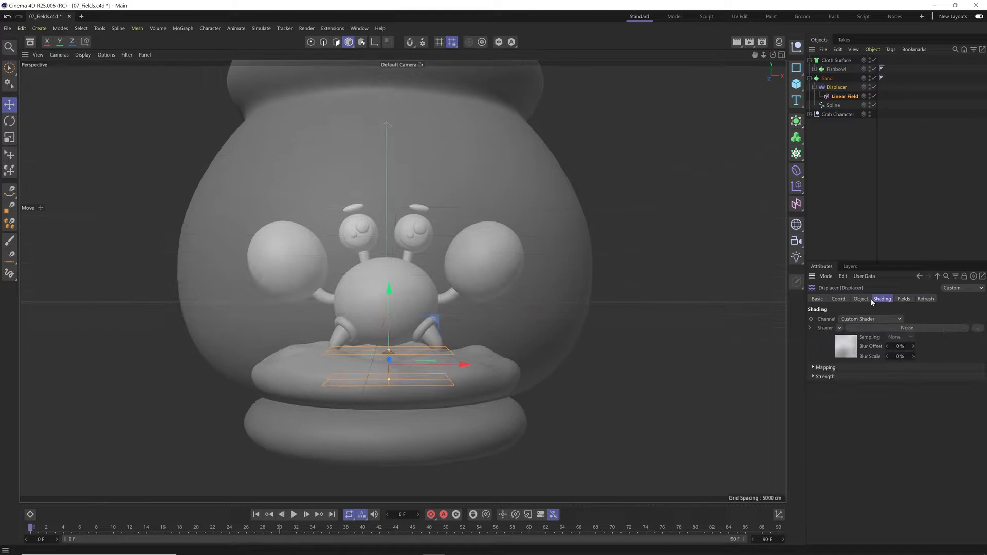
left_click(862, 328)
left_click_drag(874, 393, 875, 393)
mouse_move(897, 430)
left_mouse_down()
mouse_move(909, 433)
mouse_move(898, 423)
left_mouse_up()
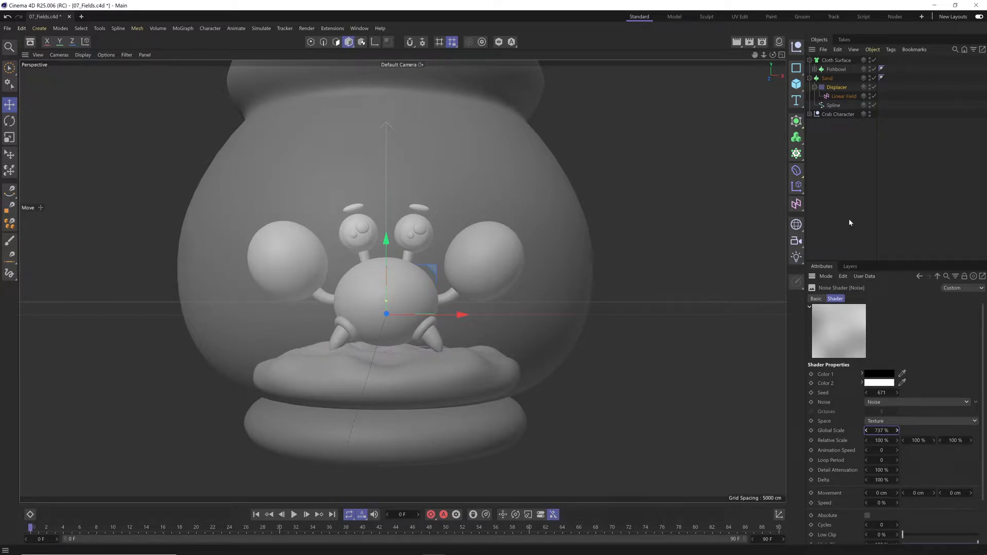
Fine-tune the Displacer's Height, deselect everything and check the sand inside the whole fishbowl
left_click(837, 88)
left_click(861, 299)
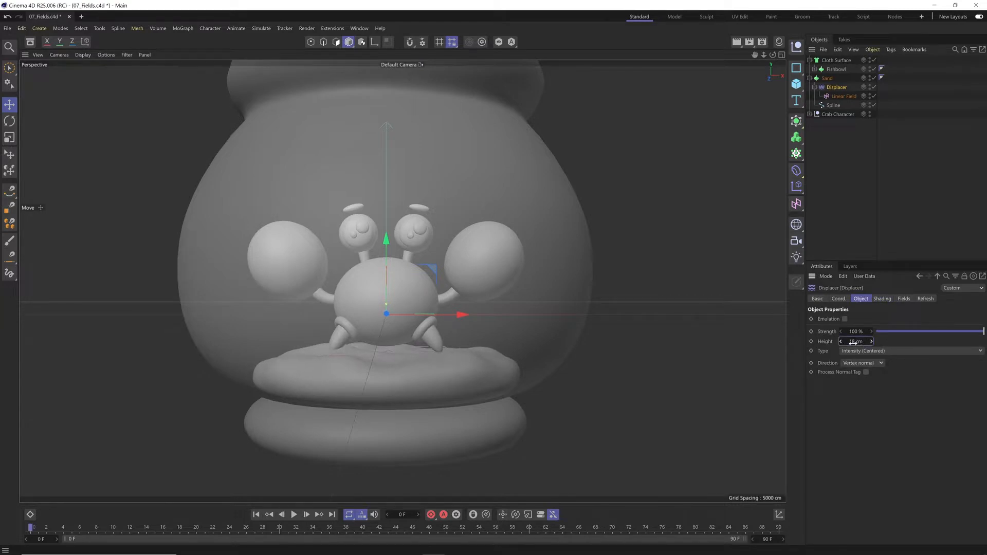
left_click(895, 238)
left_click_drag(446, 318, 419, 338, "alt")
scroll(406, 341, "down", 2)
middle_click_drag(398, 341, 386, 374, "alt")
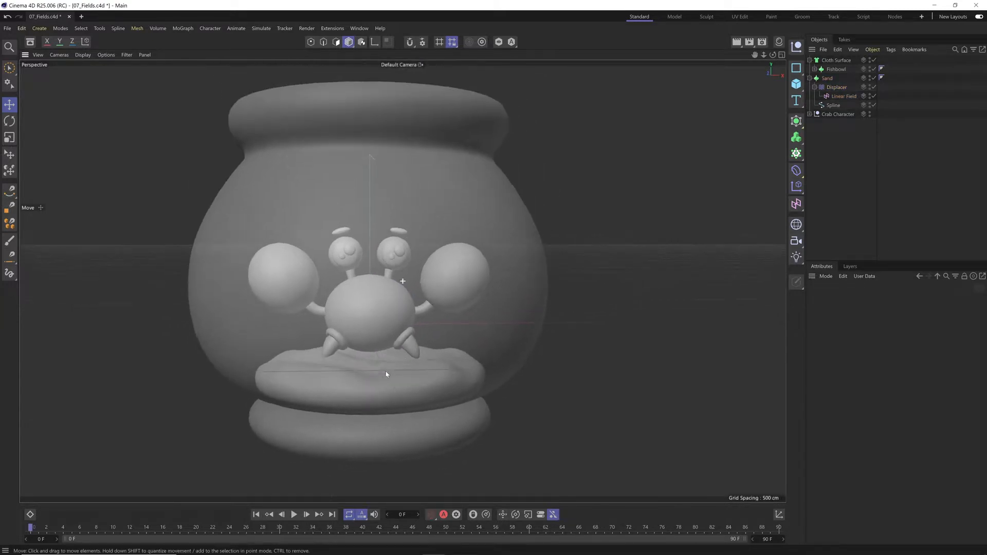
scroll(387, 375, "down", 2)
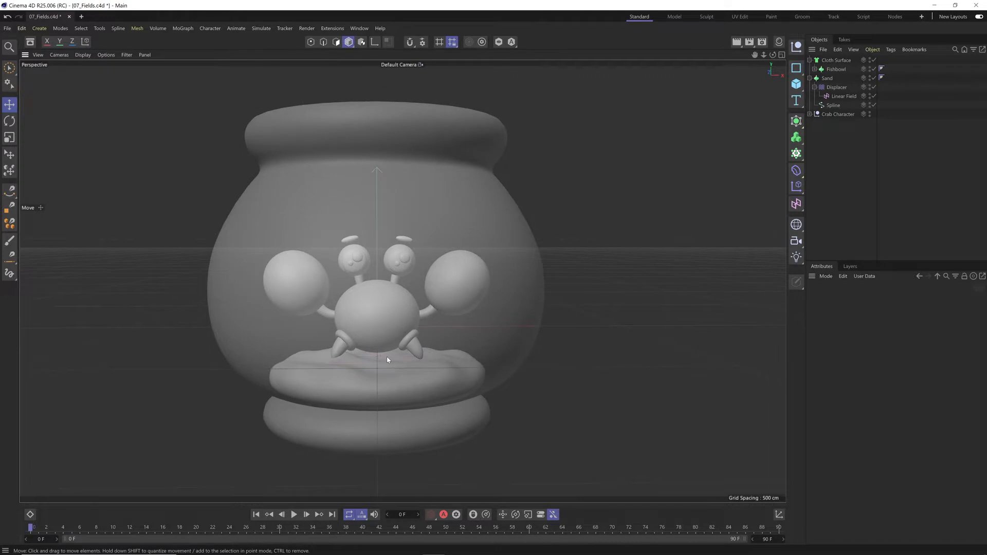